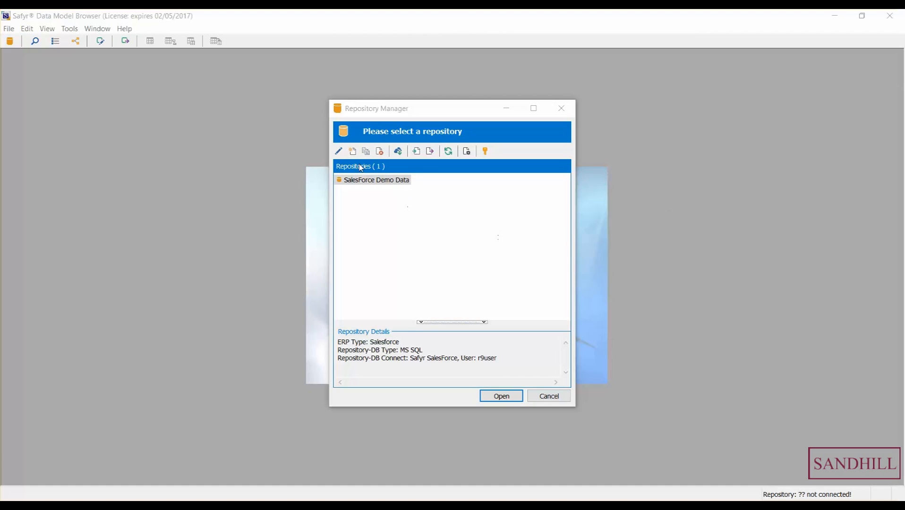
Review every page of the SalesForce Demo Data repository's configuration, from general information to Salesforce extraction details, and accept it as is.
{"action": "left_click", "coordinate": [338, 152]}
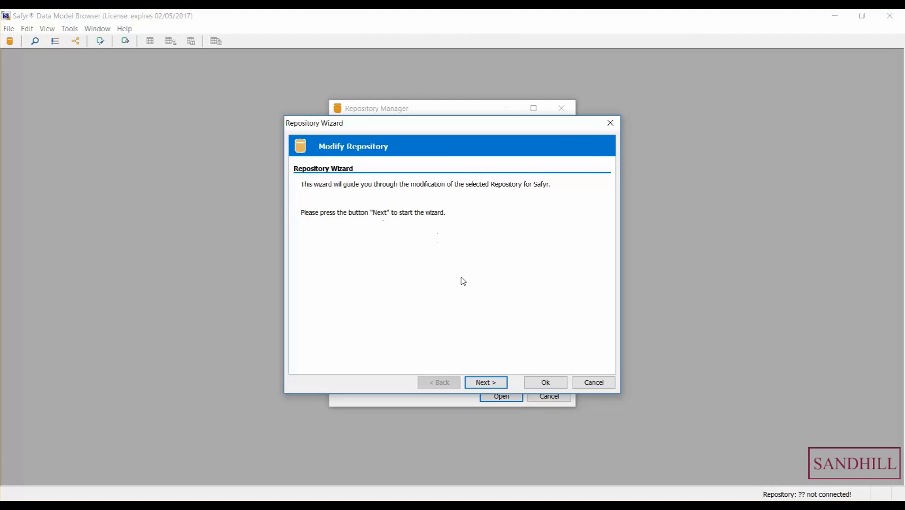
{"action": "left_click", "coordinate": [491, 385]}
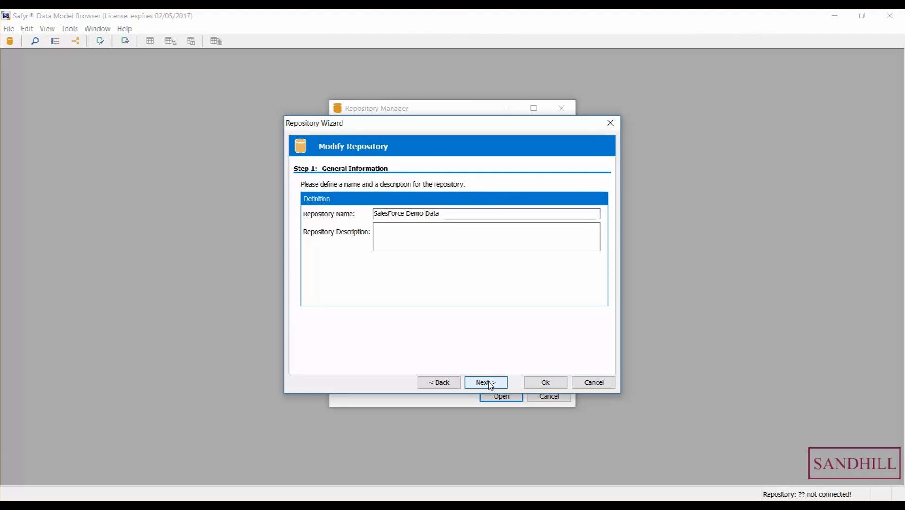
{"action": "left_click", "coordinate": [490, 386]}
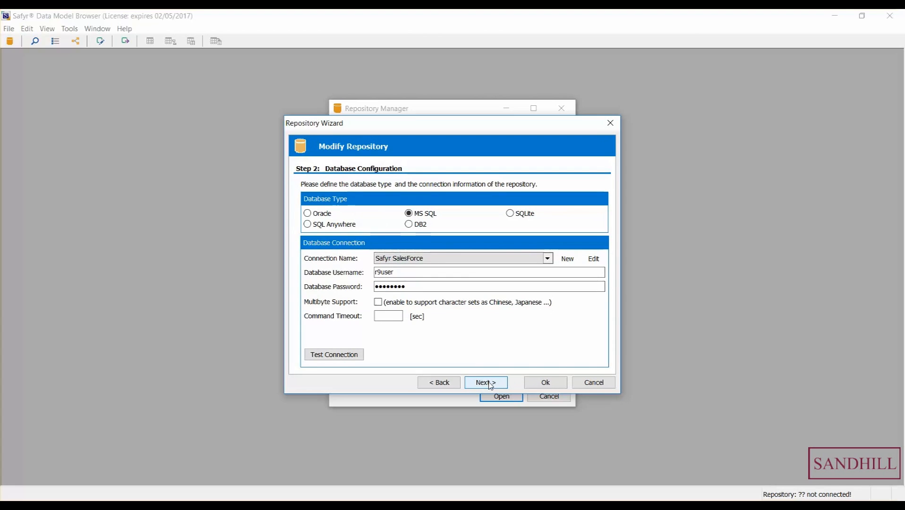
{"action": "left_click", "coordinate": [491, 386]}
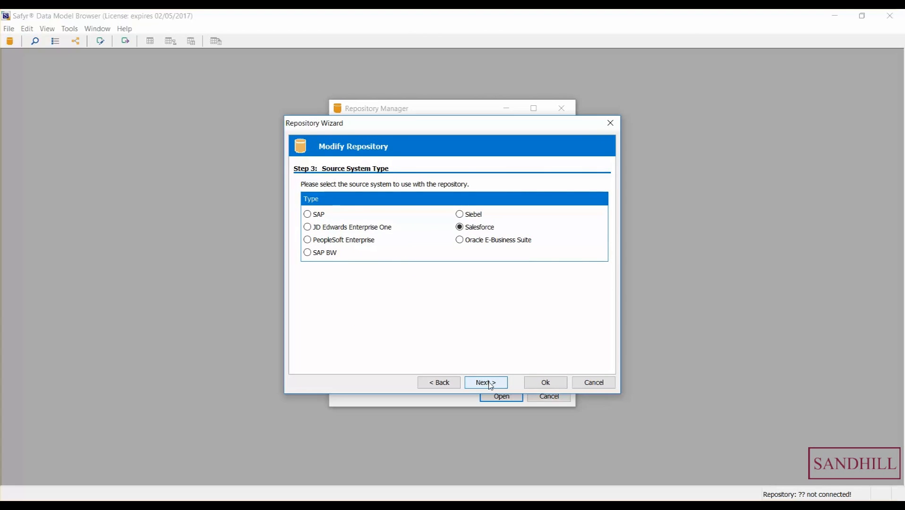
{"action": "left_click", "coordinate": [490, 385]}
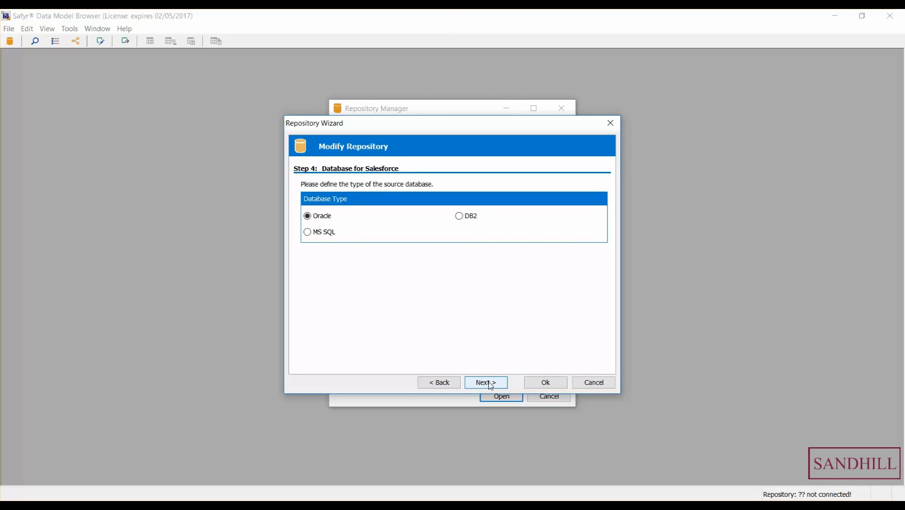
{"action": "left_click", "coordinate": [490, 385]}
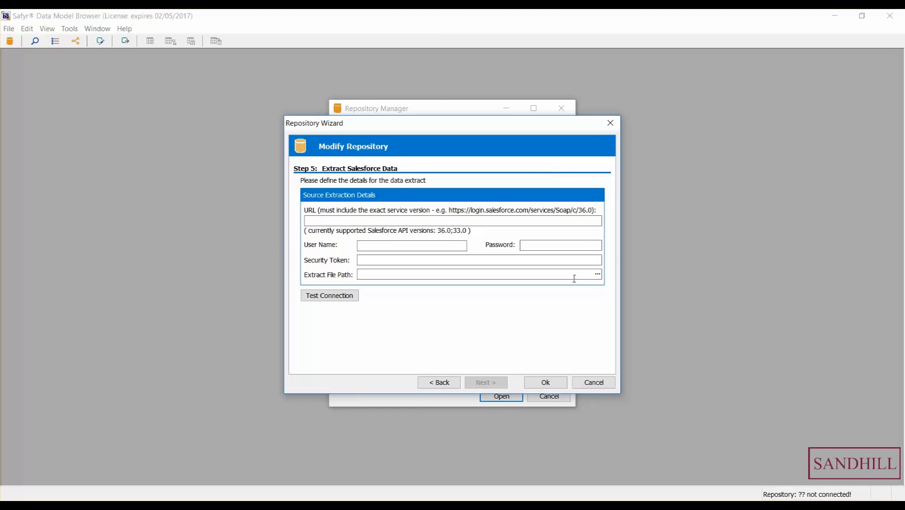
{"action": "left_click", "coordinate": [545, 384]}
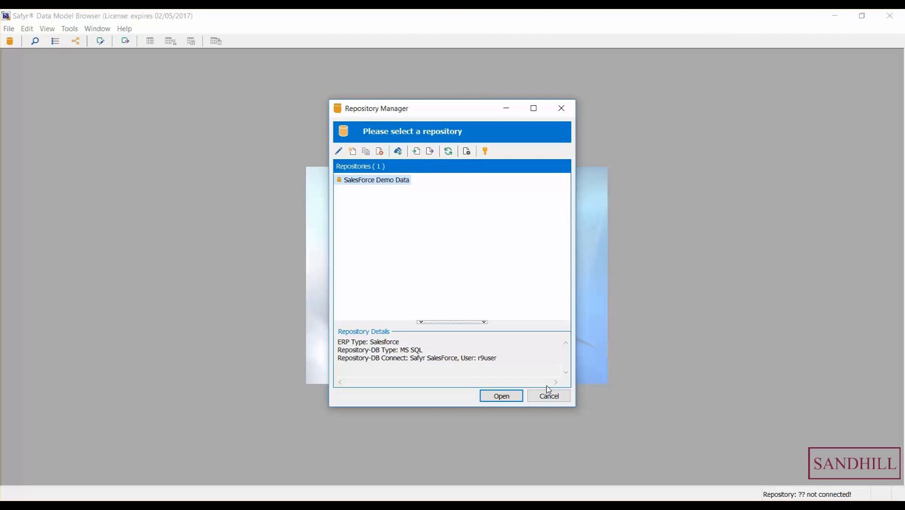
Open the SalesForce Demo Data repository and list all its tables using the table name filter *.
{"action": "double_click", "coordinate": [358, 182]}
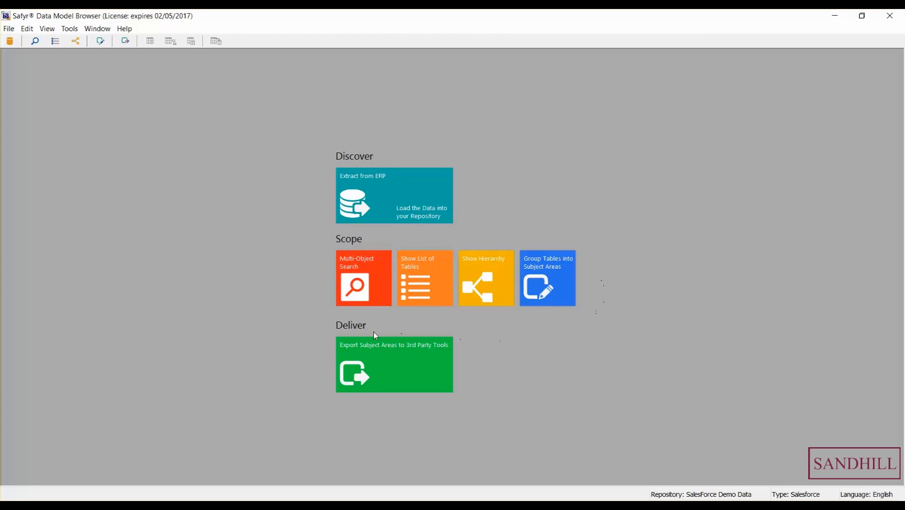
{"action": "left_click", "coordinate": [431, 284]}
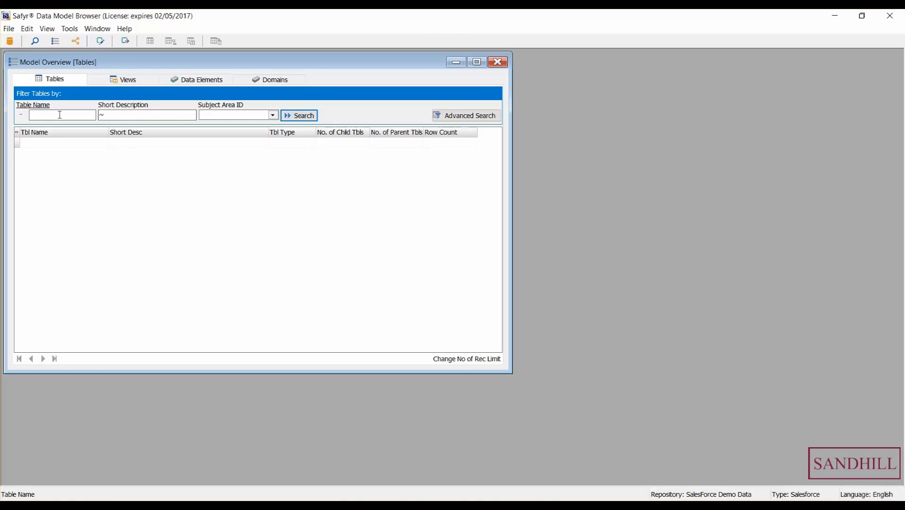
{"action": "type", "text": "*"}
{"action": "left_click", "coordinate": [295, 117]}
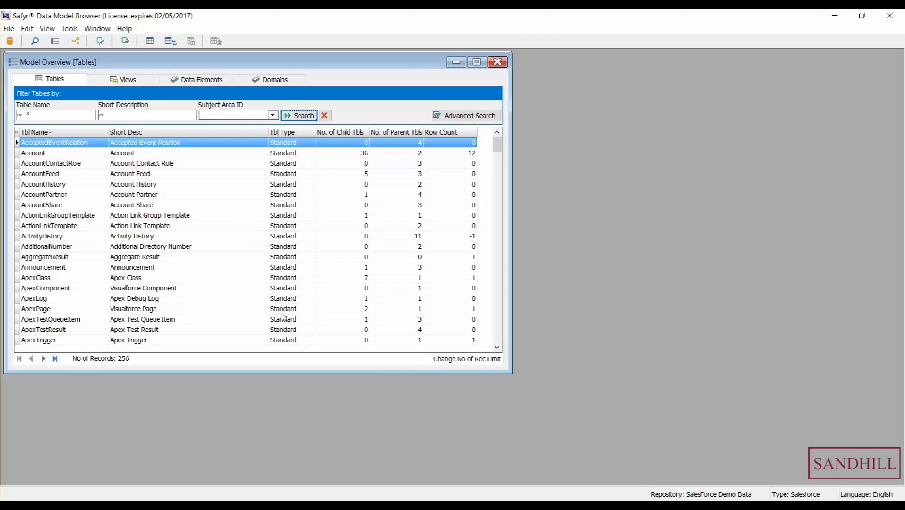
Examine the full list of tables with their types, child and parent table numbers and row counts, and return to the first table.
{"action": "left_click_drag", "start_coordinate": [497, 150], "coordinate": [507, 230]}
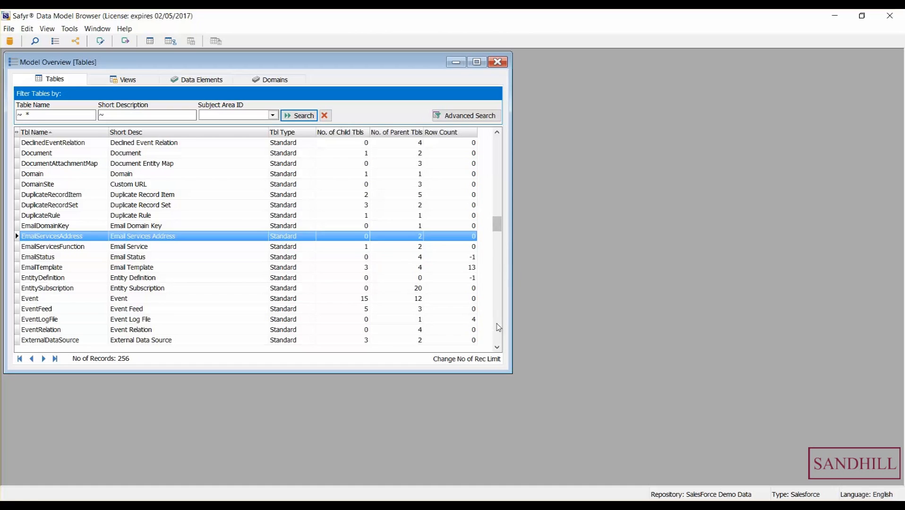
{"action": "key", "text": "Page_Down"}
{"action": "key", "text": "Page_Down"}
{"action": "key", "text": "Page_Down"}
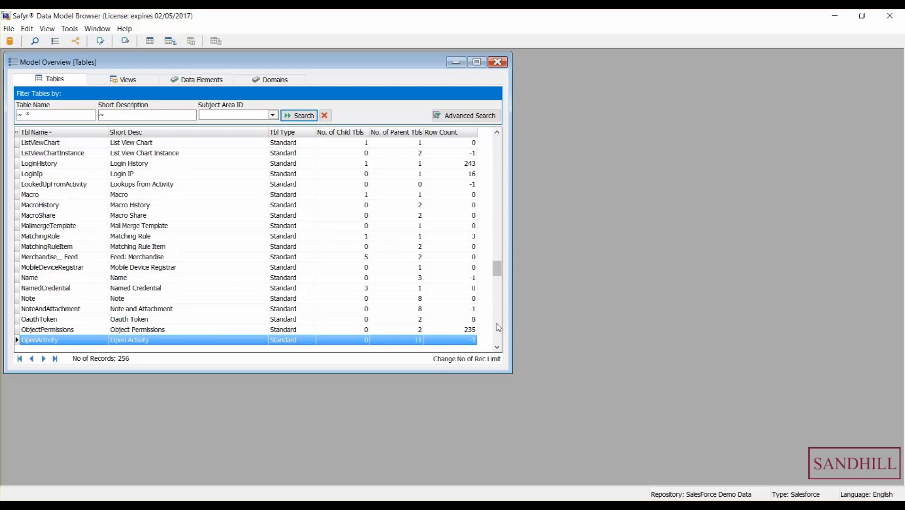
{"action": "key", "text": "Page_Down"}
{"action": "key", "text": "Page_Down"}
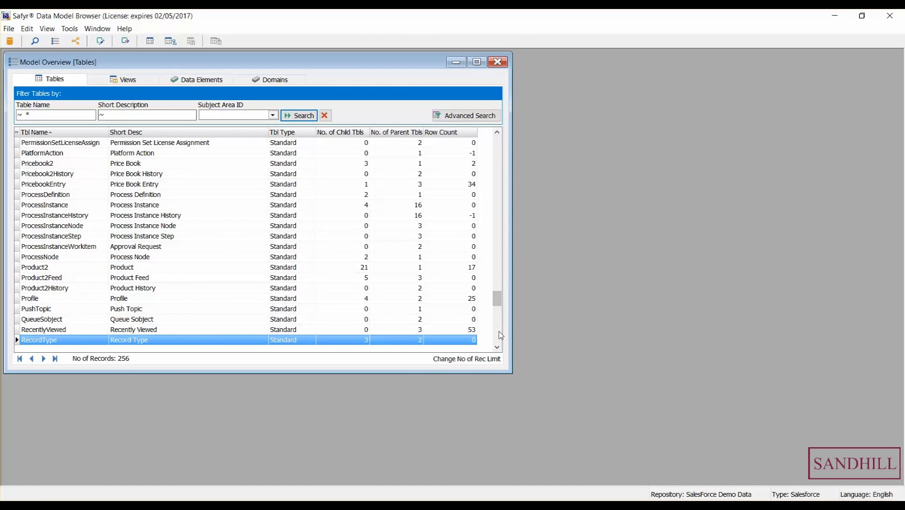
{"action": "key", "text": "Page_Down"}
{"action": "key", "text": "Page_Down"}
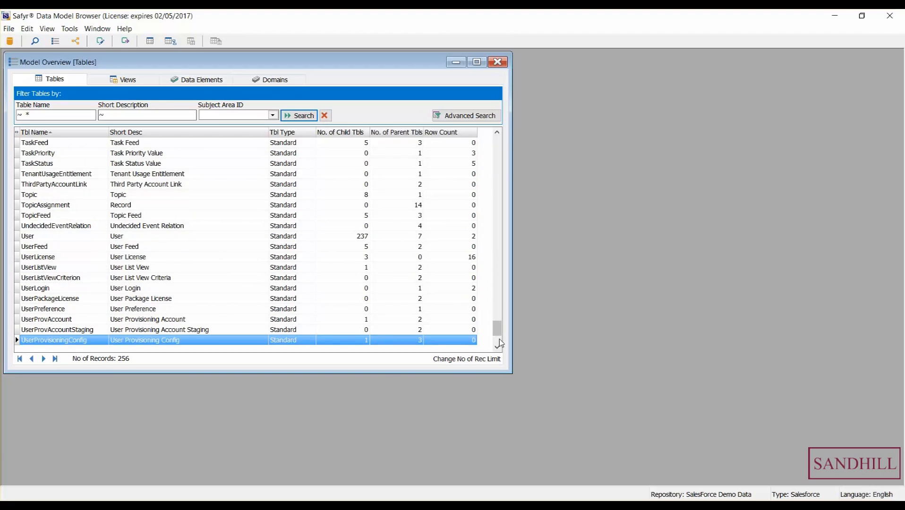
{"action": "key", "text": "Down"}
{"action": "double_click", "coordinate": [497, 347]}
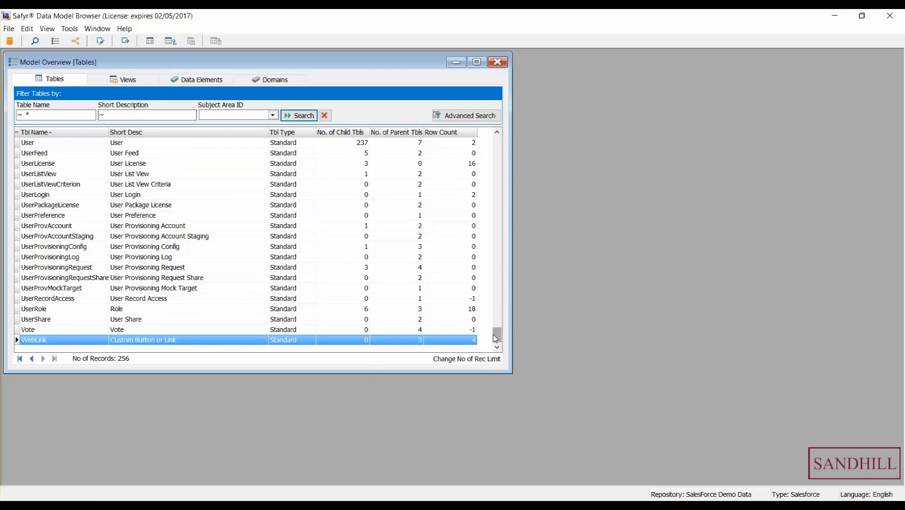
{"action": "left_click_drag", "start_coordinate": [497, 336], "coordinate": [497, 141]}
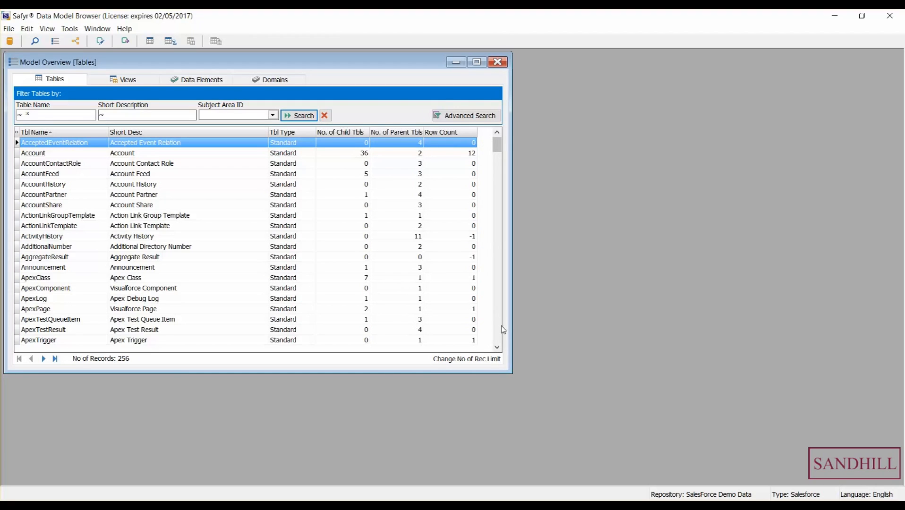
{"action": "key", "text": "Page_Down"}
{"action": "key", "text": "Page_Down"}
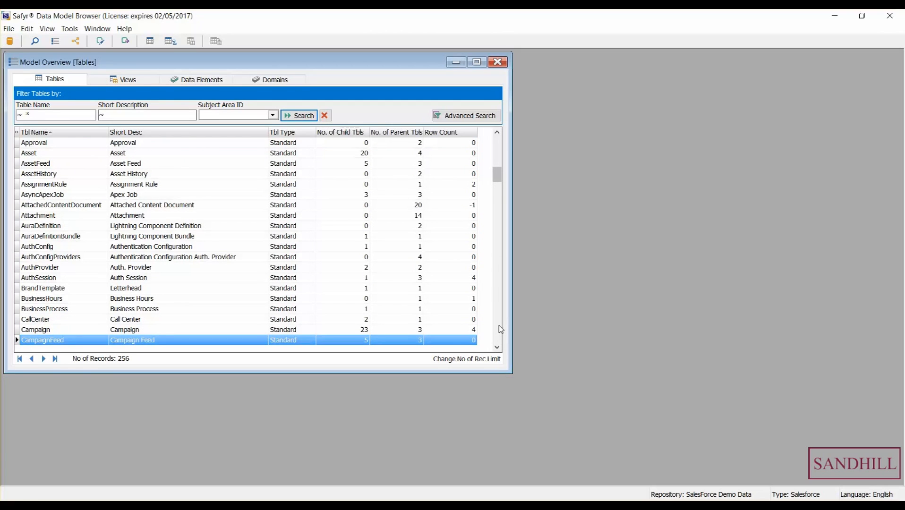
{"action": "key", "text": "Page_Down"}
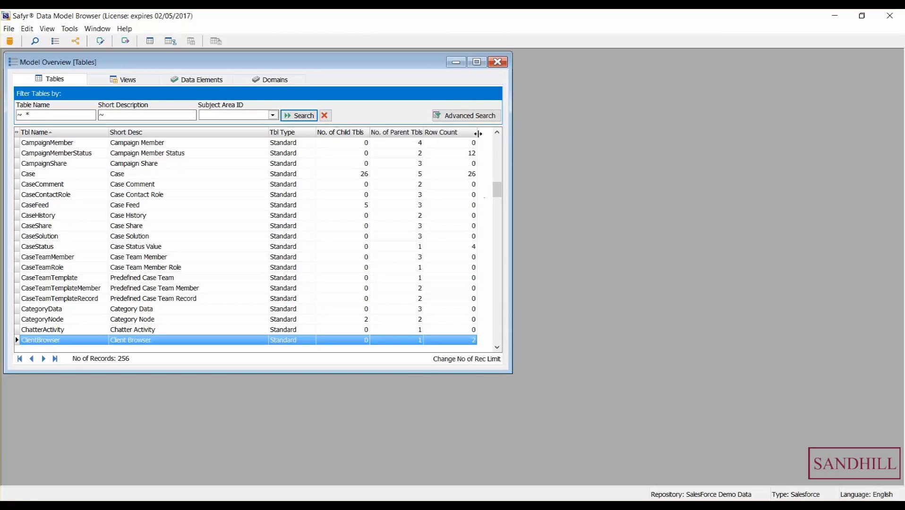
{"action": "key", "text": "Page_Up"}
{"action": "key", "text": "Page_Up"}
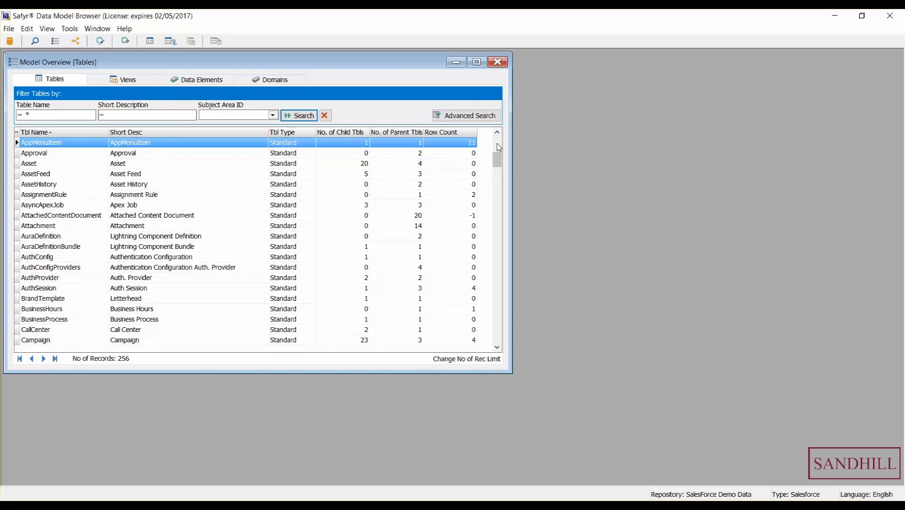
{"action": "key", "text": "Page_Up"}
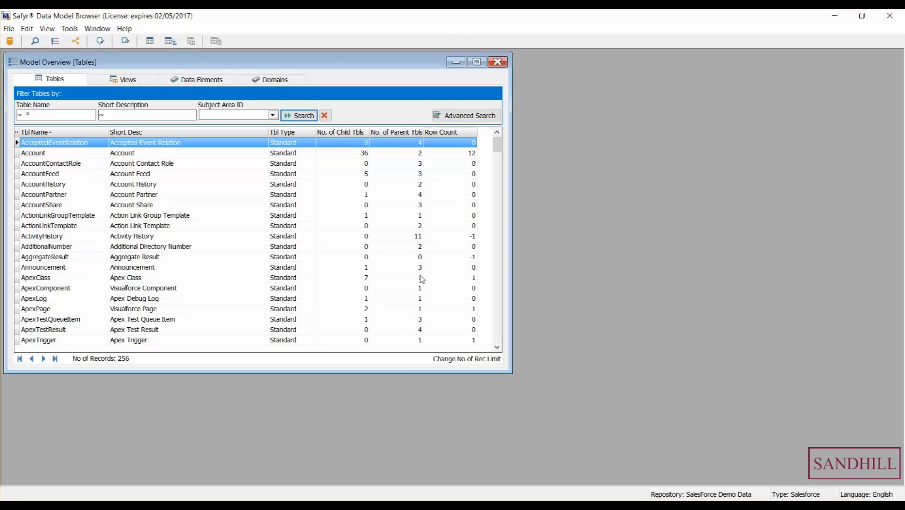
View the filter options for views, data elements and domains in turn, and close the Model Overview.
{"action": "left_click", "coordinate": [125, 81]}
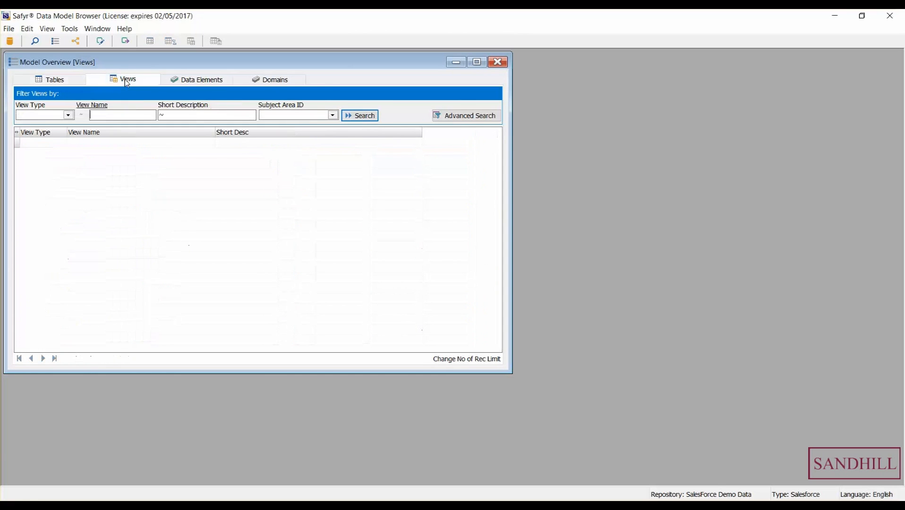
{"action": "left_click", "coordinate": [217, 84]}
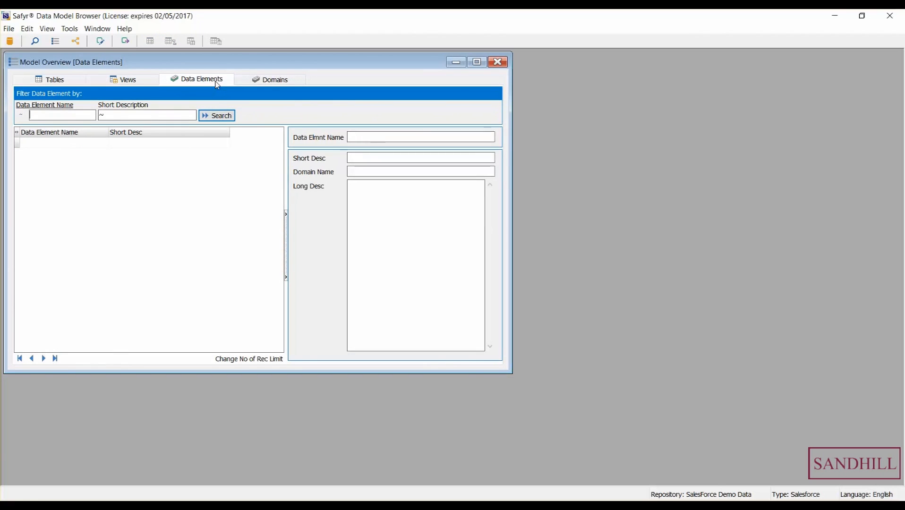
{"action": "left_click", "coordinate": [281, 86]}
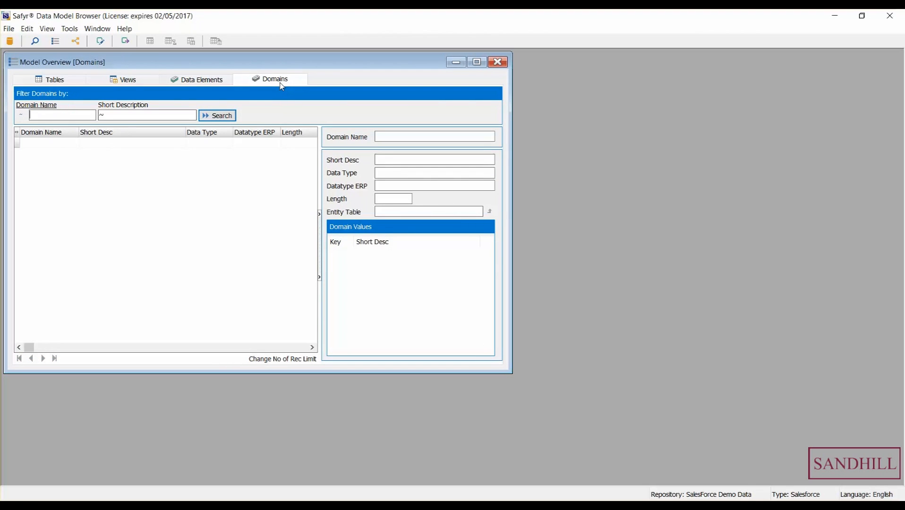
{"action": "left_click", "coordinate": [498, 62]}
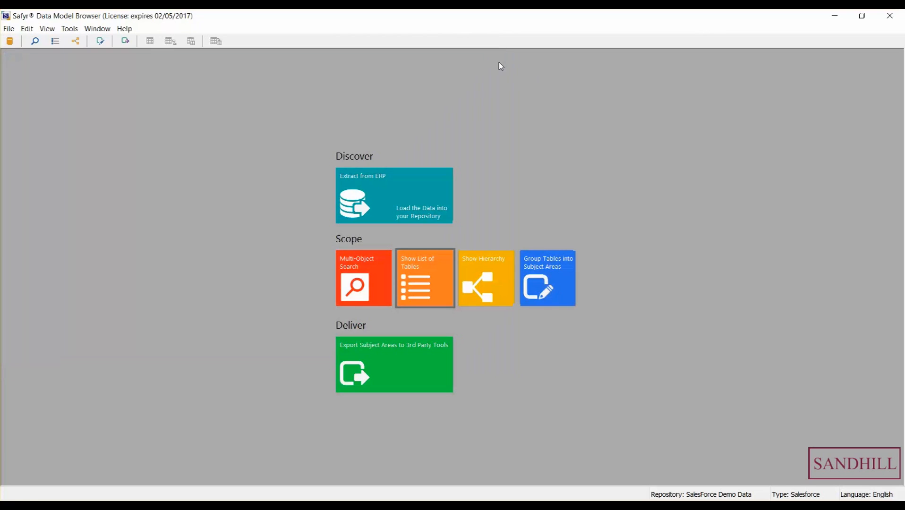
Run a Multi-Object Search for * across all object types in the repository.
{"action": "left_click", "coordinate": [377, 288]}
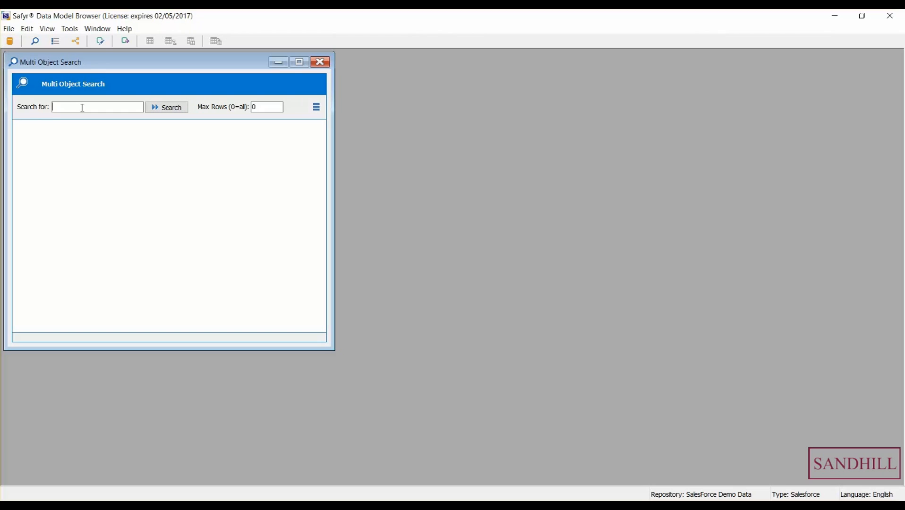
{"action": "left_click", "coordinate": [177, 112]}
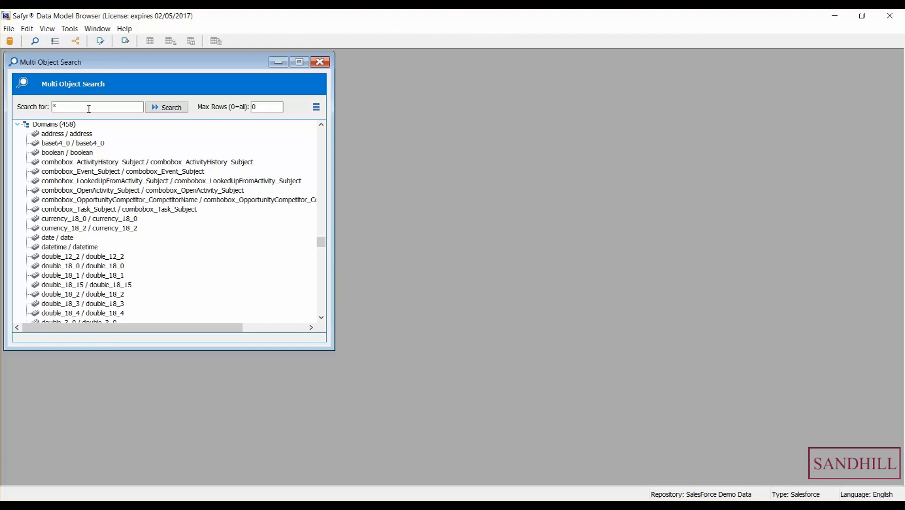
Collapse the Domains, Tables and DataElements groups in the search results so only the group headings remain.
{"action": "left_click", "coordinate": [17, 124]}
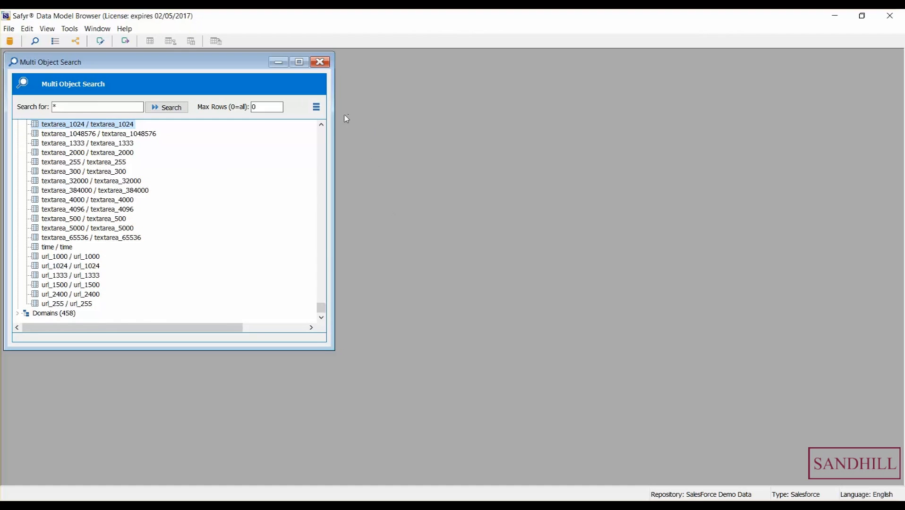
{"action": "left_click", "coordinate": [322, 138]}
{"action": "left_click", "coordinate": [322, 139]}
{"action": "left_click", "coordinate": [323, 139]}
{"action": "left_click", "coordinate": [323, 138]}
{"action": "left_click", "coordinate": [322, 139]}
{"action": "left_click", "coordinate": [322, 138]}
{"action": "left_click", "coordinate": [322, 138]}
{"action": "left_click", "coordinate": [323, 138]}
{"action": "left_click", "coordinate": [322, 139]}
{"action": "left_click", "coordinate": [322, 139]}
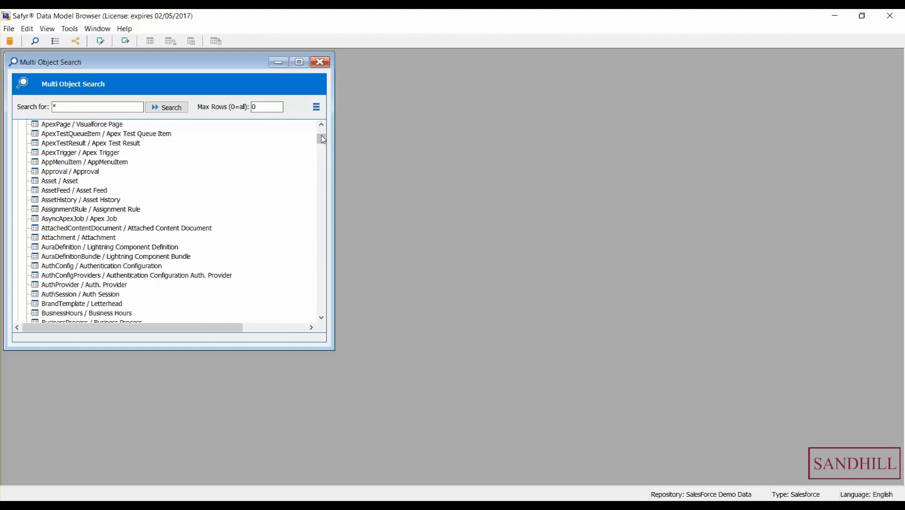
{"action": "left_click", "coordinate": [321, 125]}
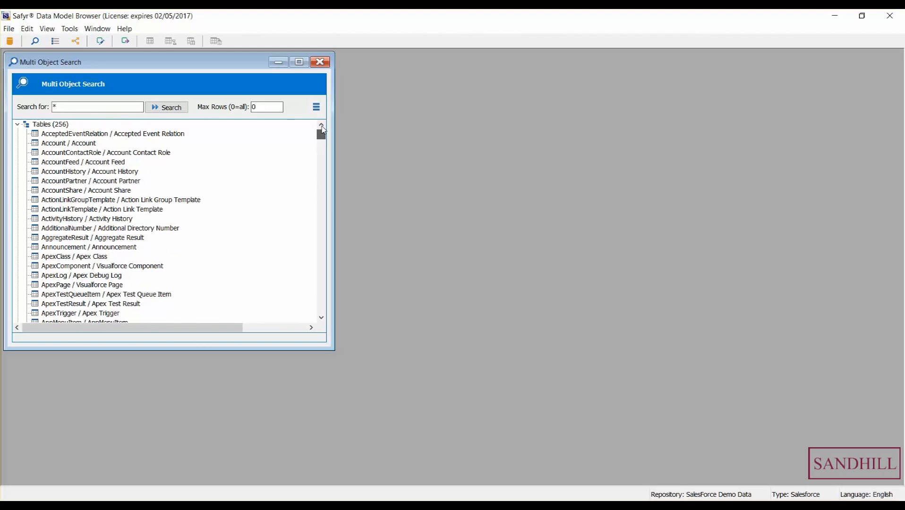
{"action": "left_click", "coordinate": [17, 124]}
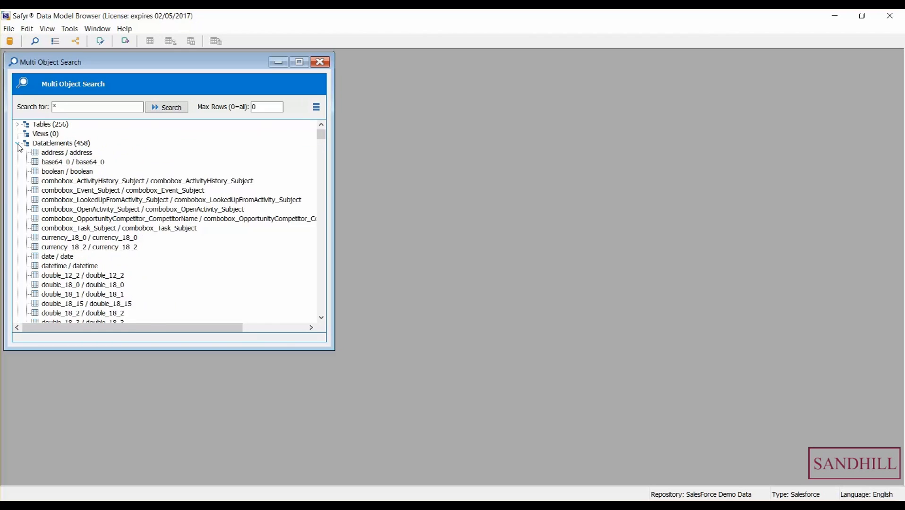
{"action": "left_click", "coordinate": [17, 143]}
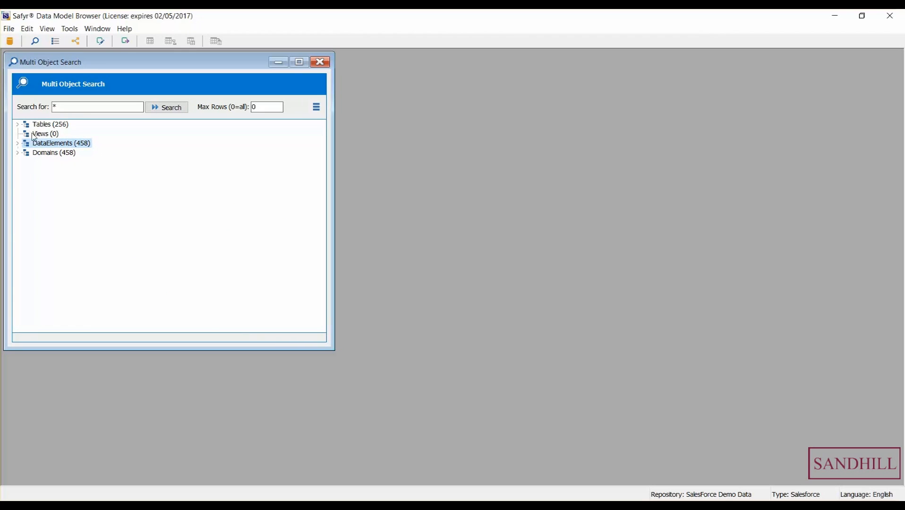
Look over the Views, DataElements and Domains result groups, and expand the Tables group.
{"action": "left_click", "coordinate": [39, 137]}
{"action": "left_click", "coordinate": [66, 144]}
{"action": "left_click", "coordinate": [49, 152]}
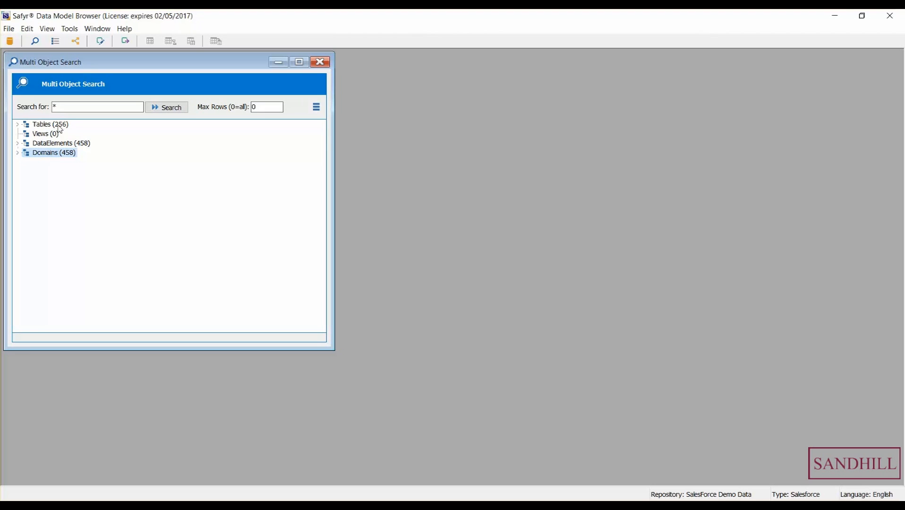
{"action": "left_click", "coordinate": [17, 125]}
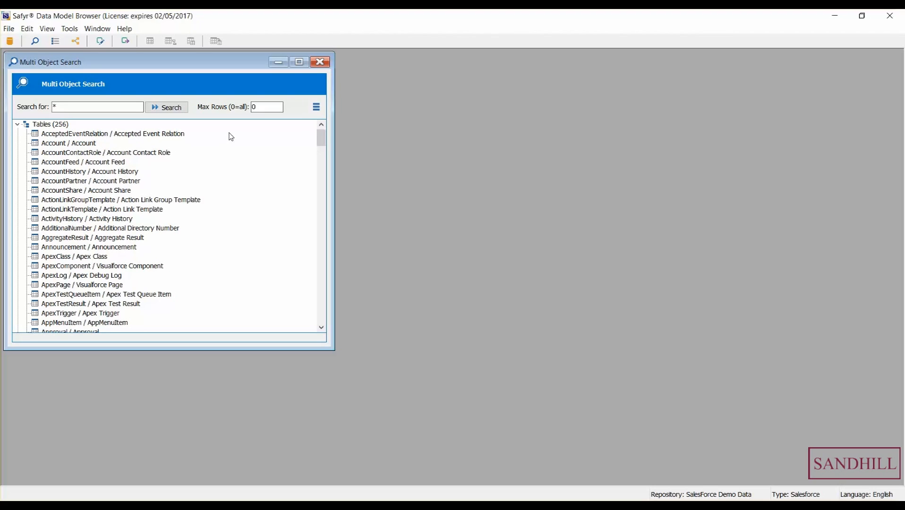
Search all object types for account and select the Account table in the results.
{"action": "left_click_drag", "start_coordinate": [82, 106], "coordinate": [49, 101]}
{"action": "left_click", "coordinate": [174, 111]}
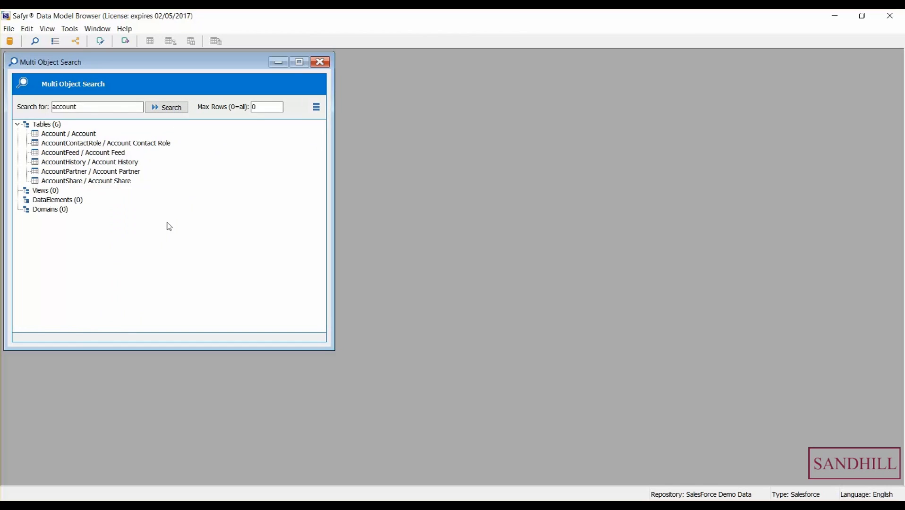
{"action": "left_click", "coordinate": [55, 135]}
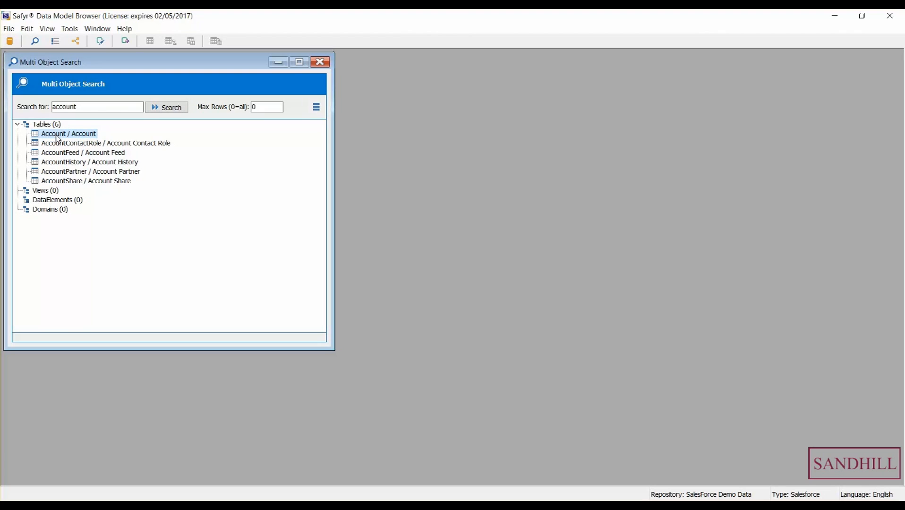
Open the detailed object information for the Account table and place its window beside the Multi Object Search window.
{"action": "right_click", "coordinate": [58, 137]}
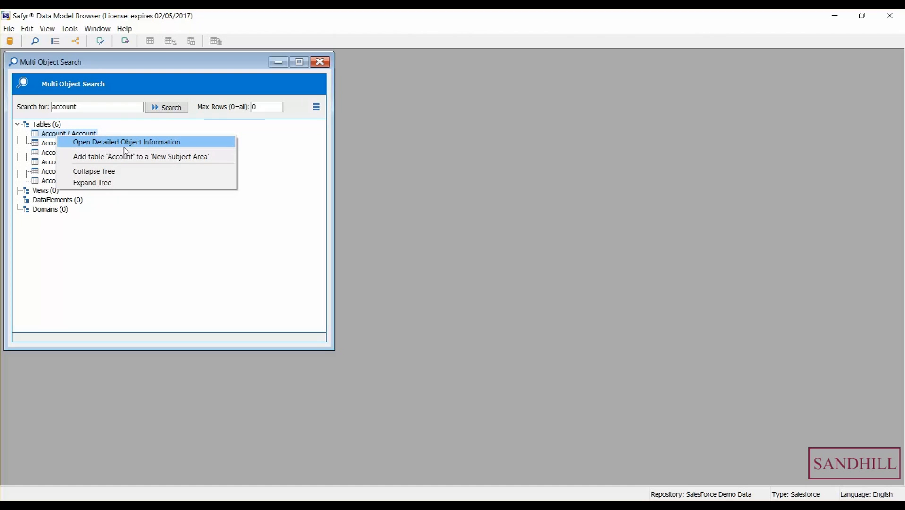
{"action": "left_click", "coordinate": [151, 147]}
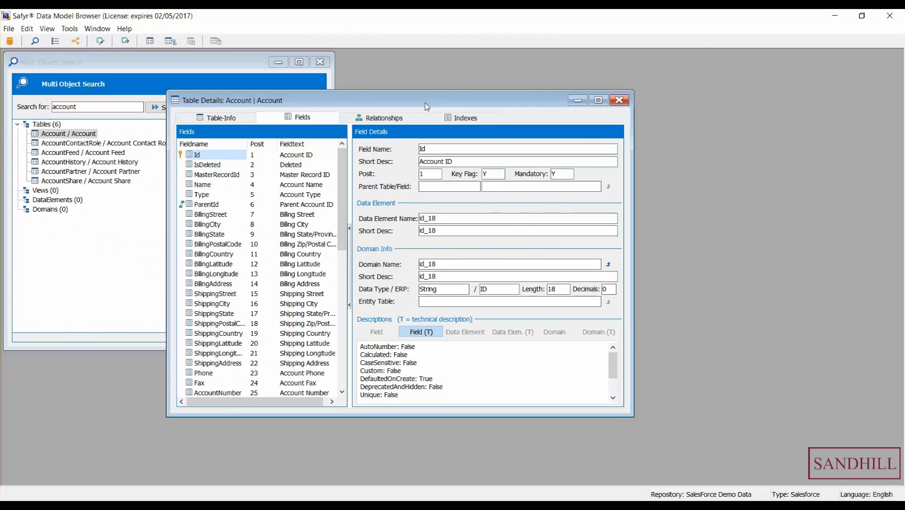
{"action": "left_click_drag", "start_coordinate": [426, 105], "coordinate": [594, 68]}
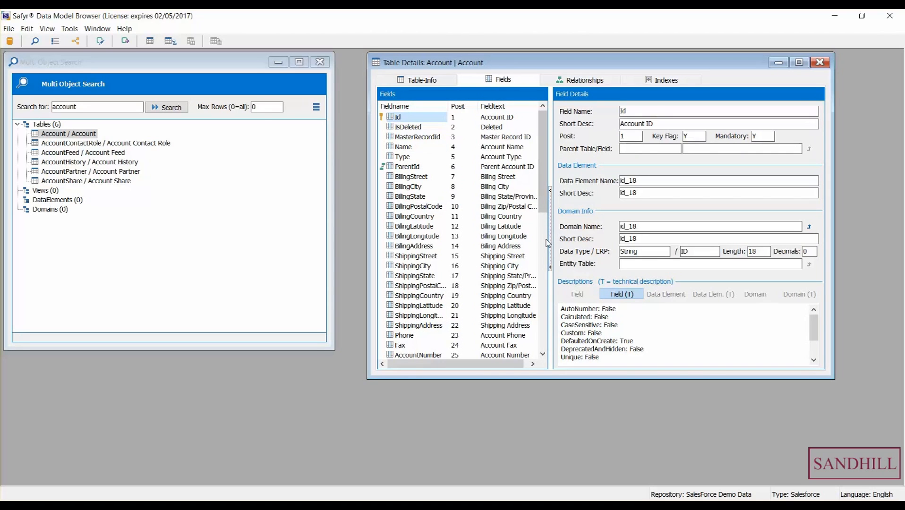
Examine the Account table's field list and the details of the OwnerId, Id and BillingCity fields, including BillingCity's name and short description.
{"action": "left_click_drag", "start_coordinate": [544, 197], "coordinate": [541, 343]}
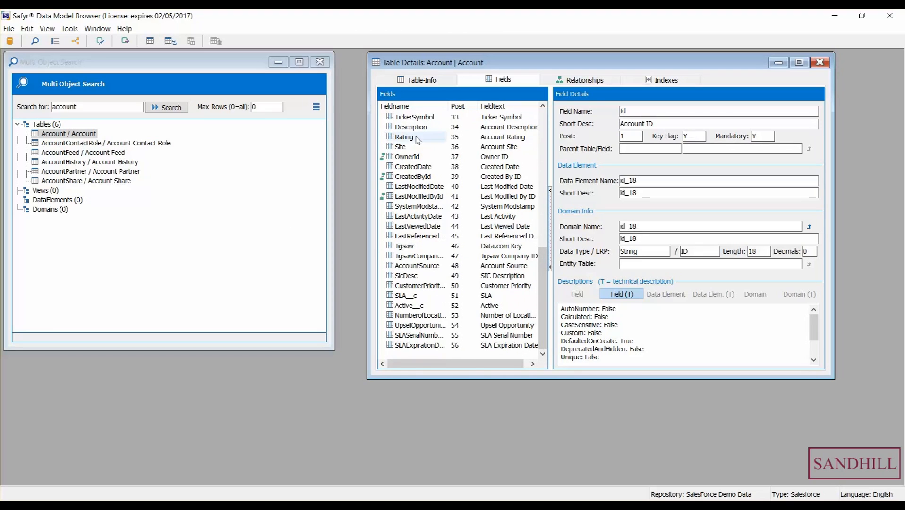
{"action": "left_click", "coordinate": [396, 160]}
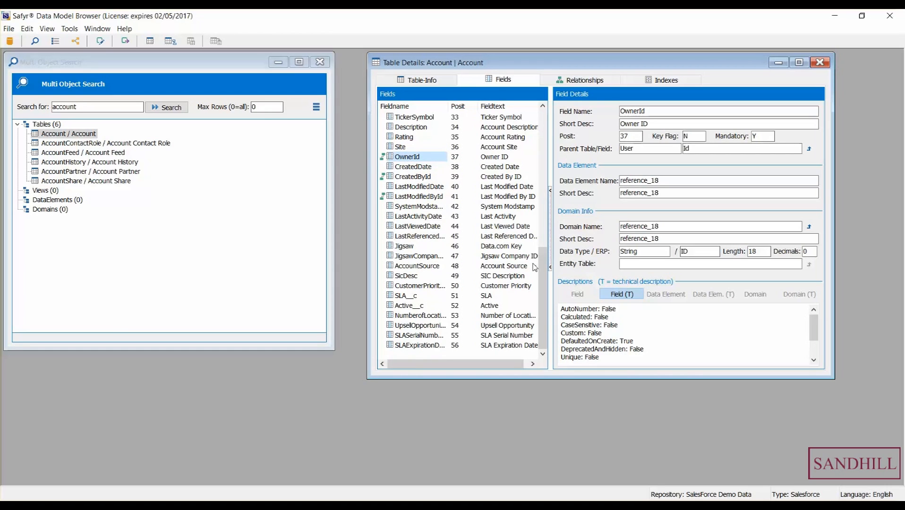
{"action": "left_click_drag", "start_coordinate": [543, 270], "coordinate": [542, 122]}
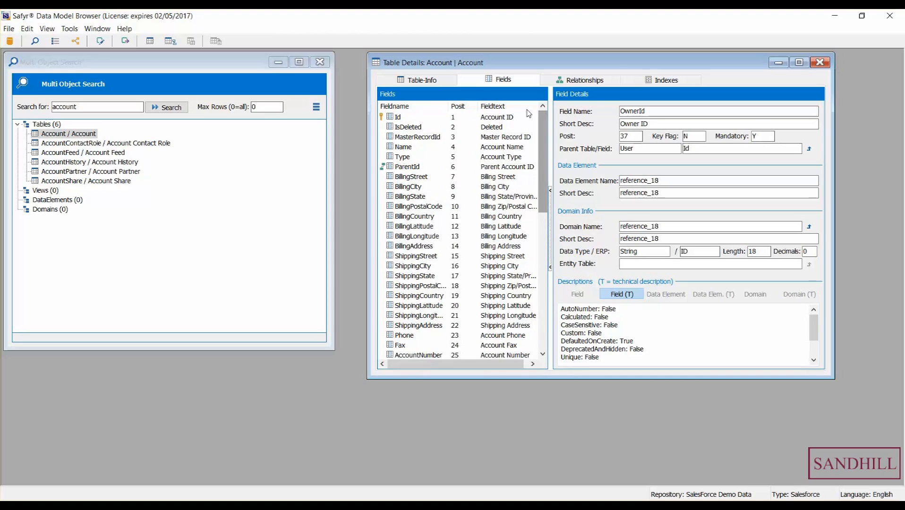
{"action": "left_click", "coordinate": [409, 118]}
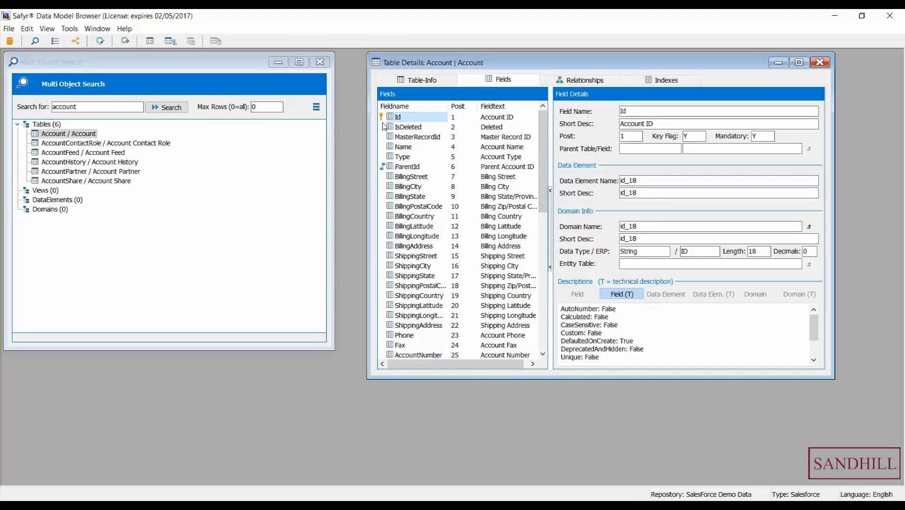
{"action": "left_click", "coordinate": [402, 189]}
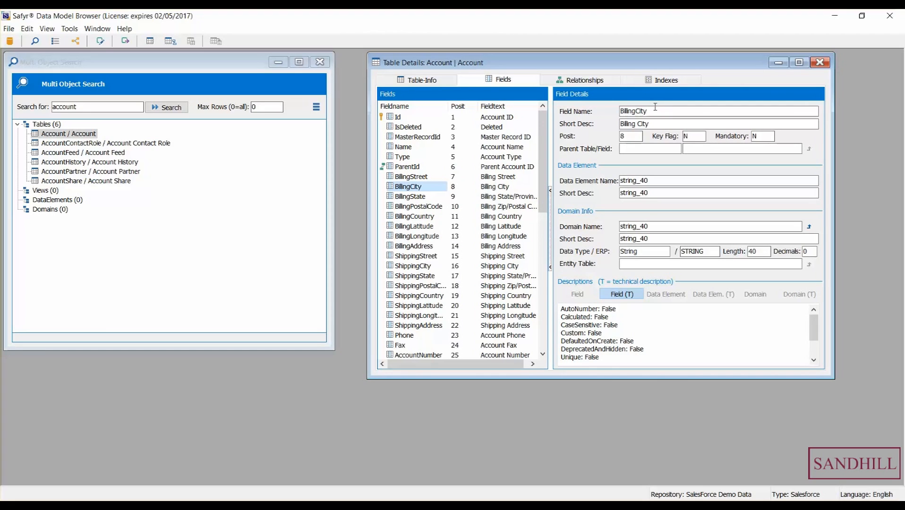
{"action": "left_click_drag", "start_coordinate": [654, 111], "coordinate": [615, 111]}
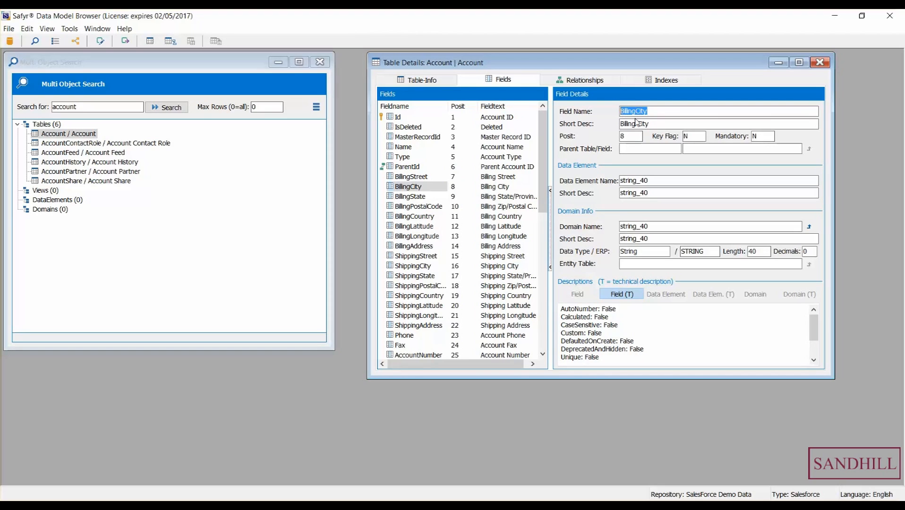
{"action": "left_click_drag", "start_coordinate": [654, 124], "coordinate": [618, 122]}
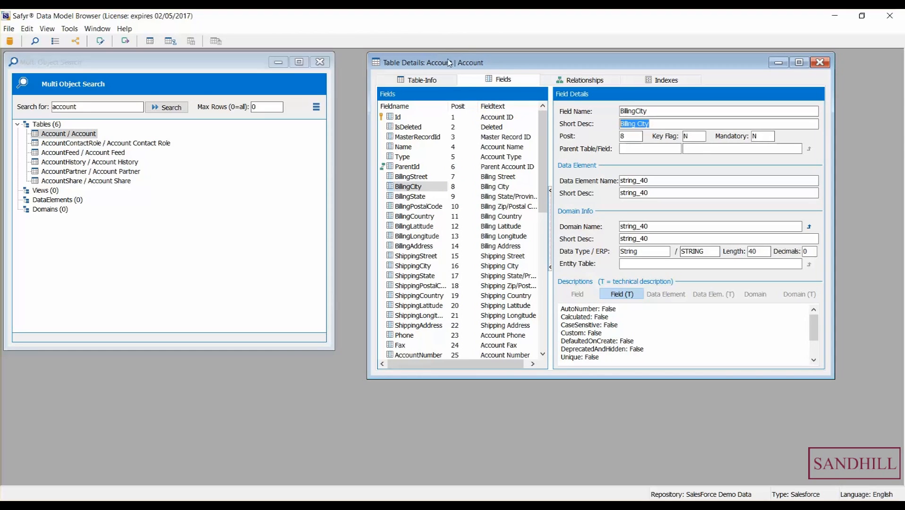
Review Account's OwnerId and CreatedById relationships, then open the details of the parent User table and close them again.
{"action": "left_click", "coordinate": [591, 80]}
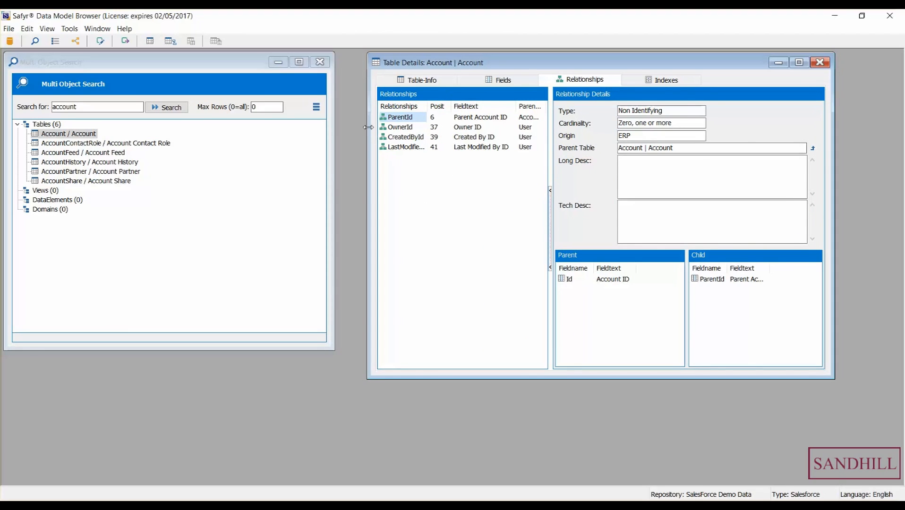
{"action": "left_click", "coordinate": [400, 128]}
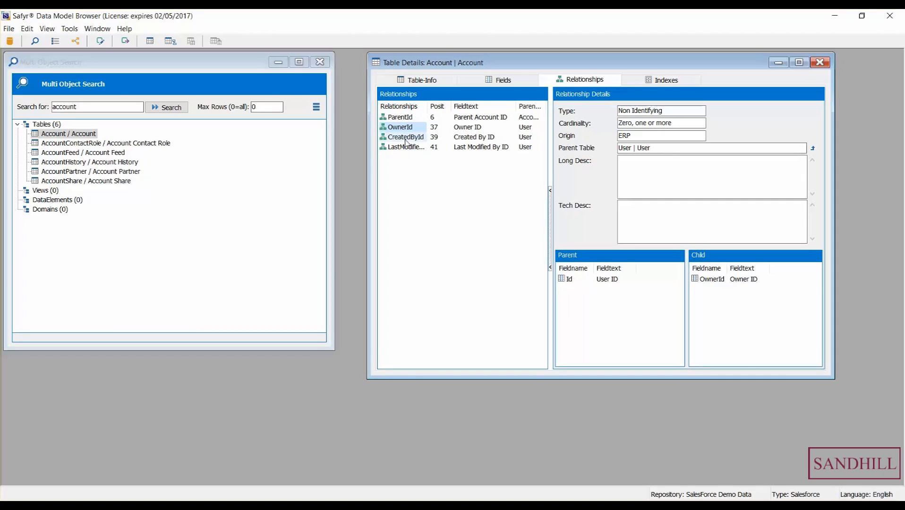
{"action": "left_click", "coordinate": [407, 139]}
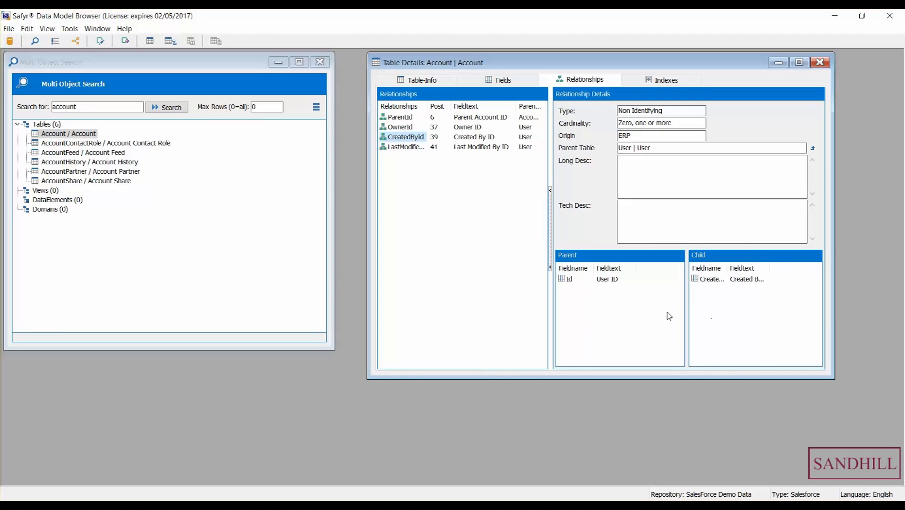
{"action": "left_click", "coordinate": [576, 281]}
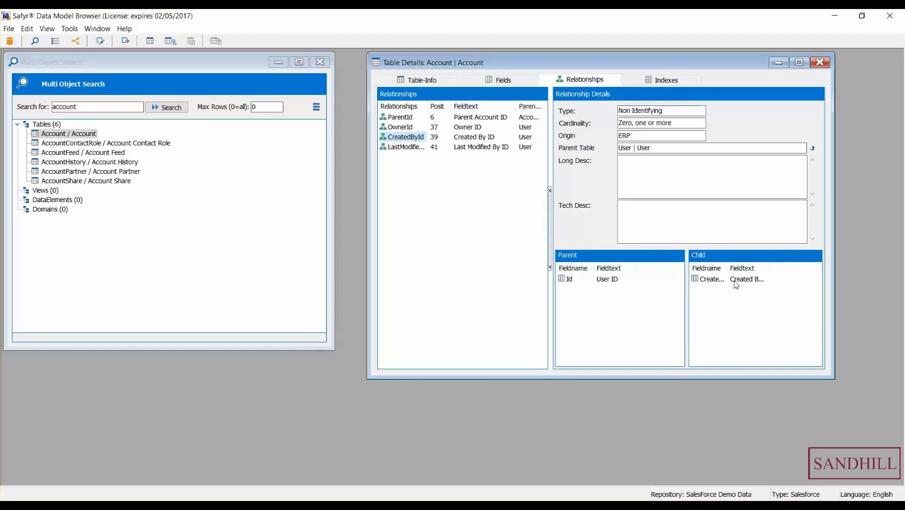
{"action": "left_click", "coordinate": [813, 149]}
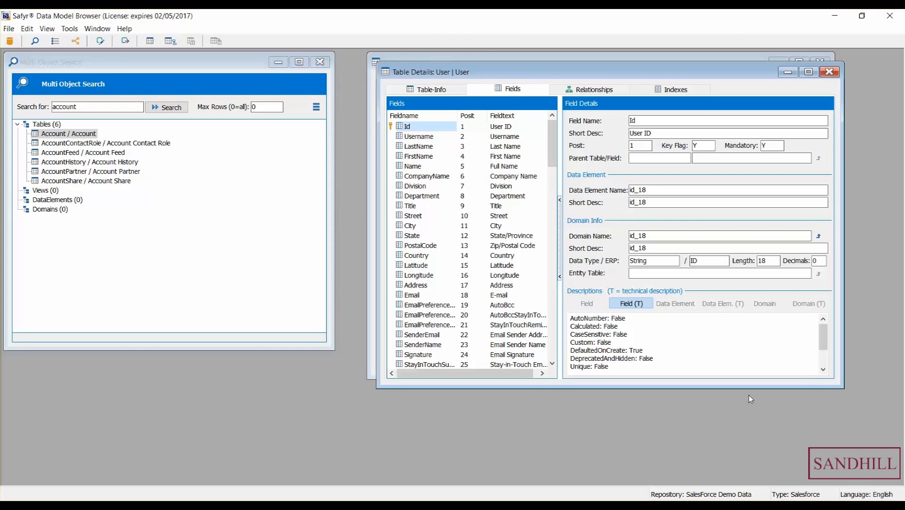
{"action": "left_click", "coordinate": [829, 72]}
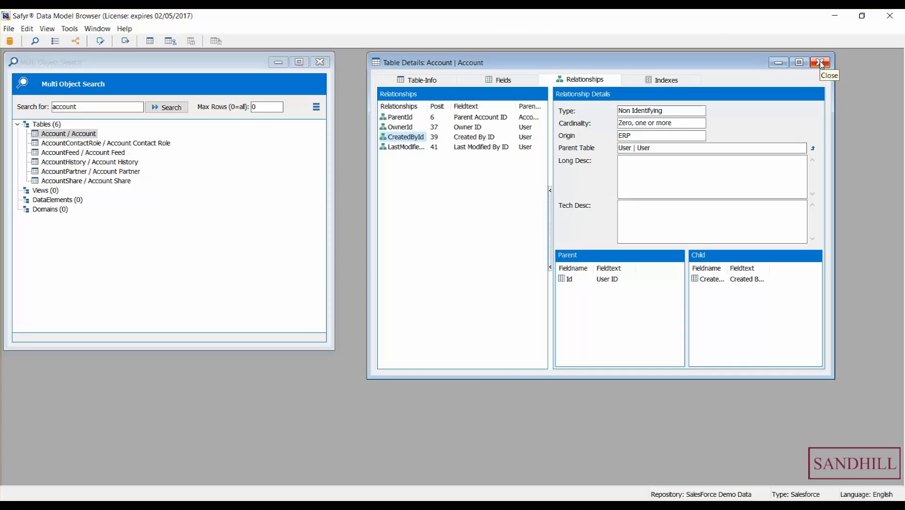
View the Account table's indexes and close its details window.
{"action": "left_click", "coordinate": [686, 81]}
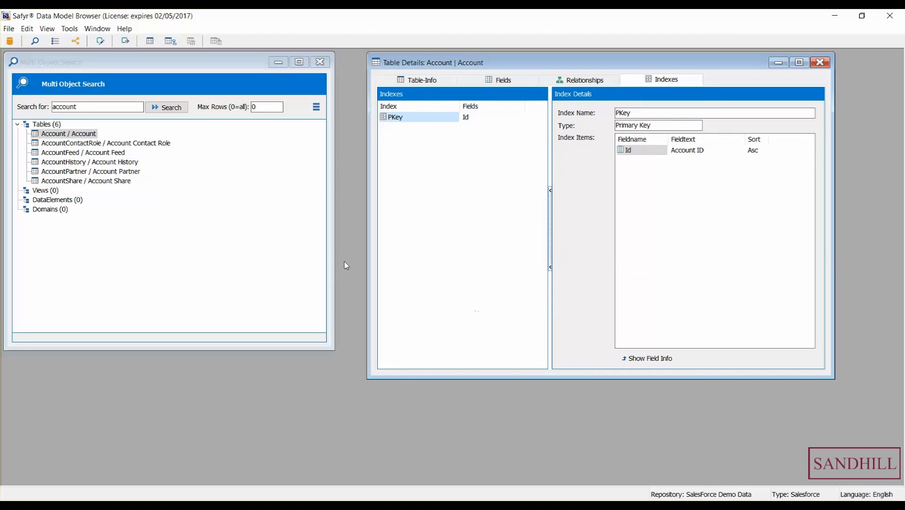
{"action": "left_click", "coordinate": [820, 63]}
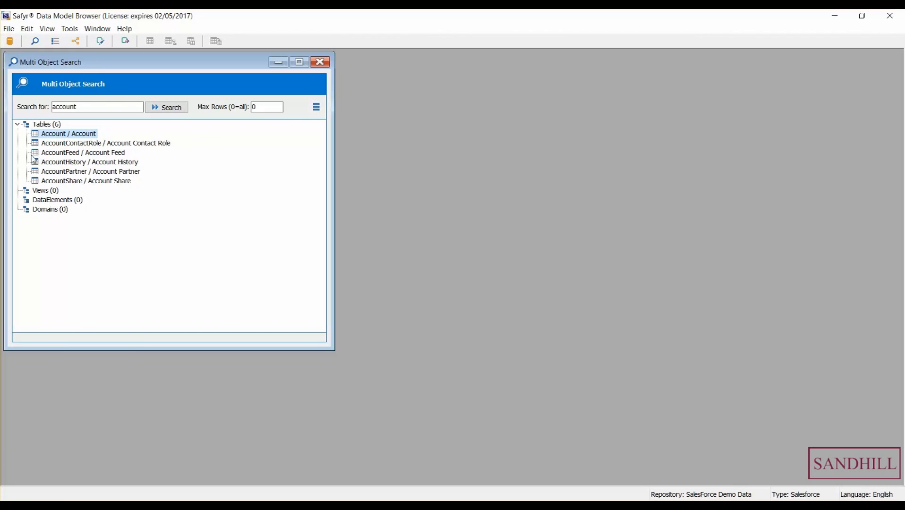
Add all six account tables from the search results, Account through AccountShare, to a new subject area named Account Information.
{"action": "left_click", "coordinate": [72, 182], "text": "shift"}
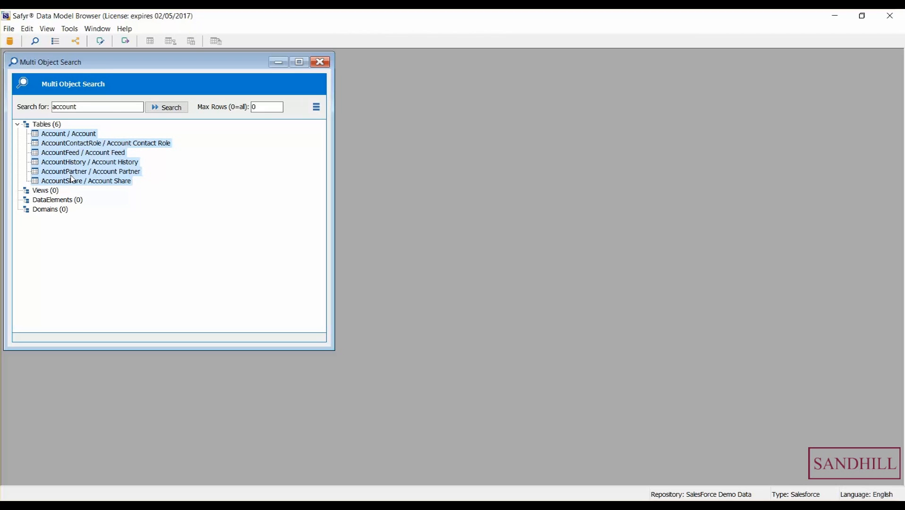
{"action": "right_click", "coordinate": [83, 145]}
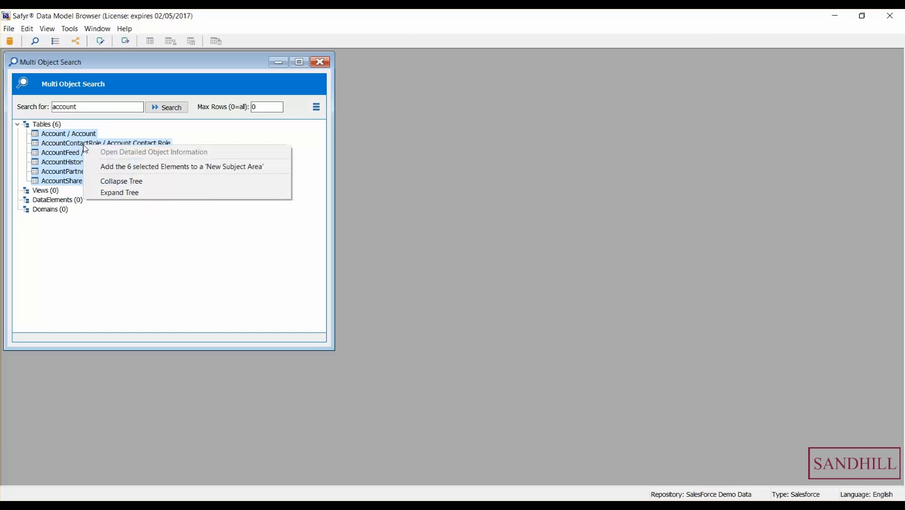
{"action": "left_click", "coordinate": [144, 171]}
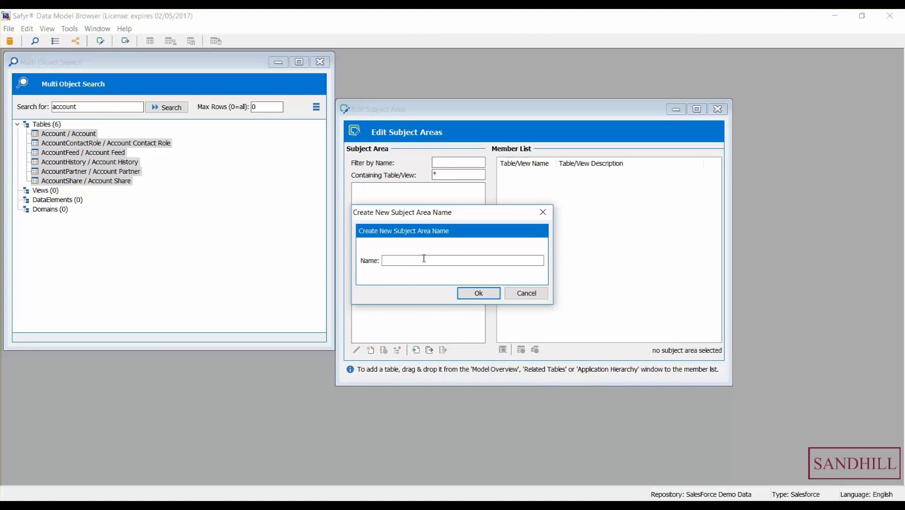
{"action": "type", "text": "Account"}
{"action": "key", "text": "BackSpace"}
{"action": "key", "text": "BackSpace"}
{"action": "key", "text": "BackSpace"}
{"action": "type", "text": "unt Information"}
{"action": "left_click", "coordinate": [491, 293]}
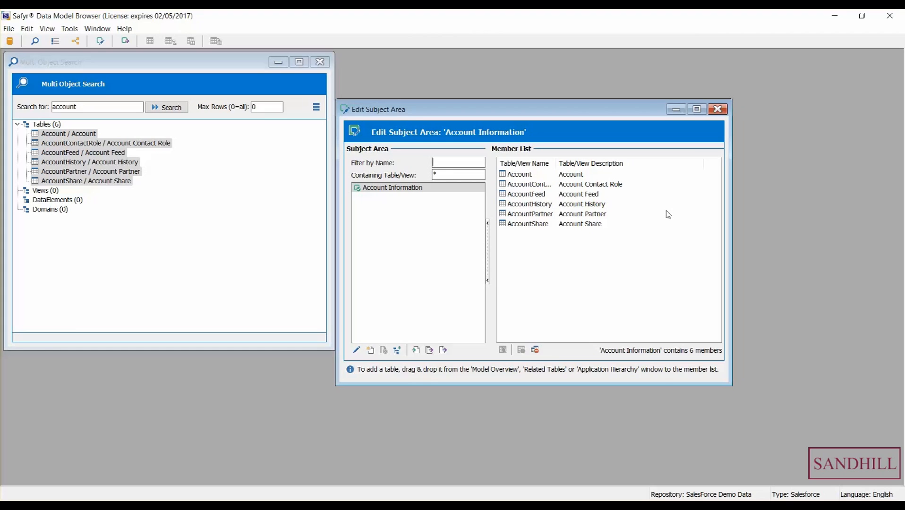
Search all object types in the repository for * again.
{"action": "left_click", "coordinate": [109, 106]}
{"action": "left_click_drag", "start_coordinate": [77, 107], "coordinate": [50, 108]}
{"action": "type", "text": "*"}
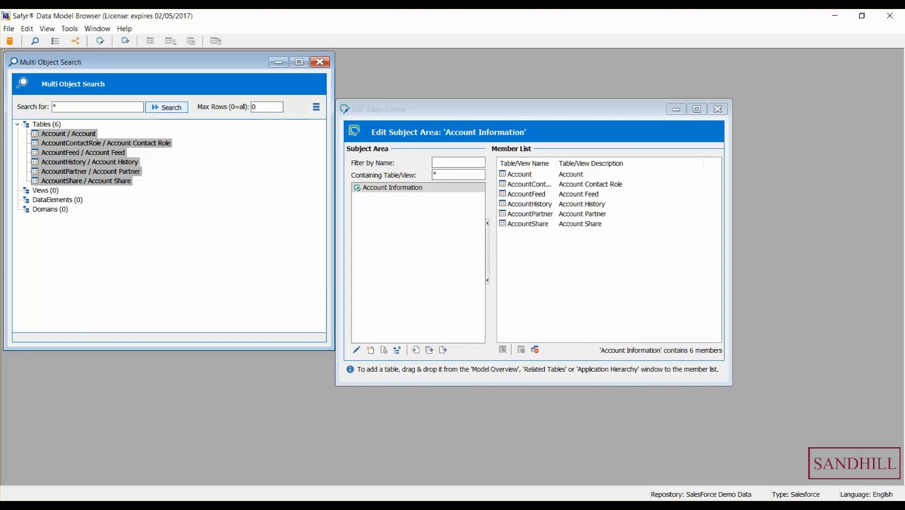
{"action": "left_click", "coordinate": [151, 110]}
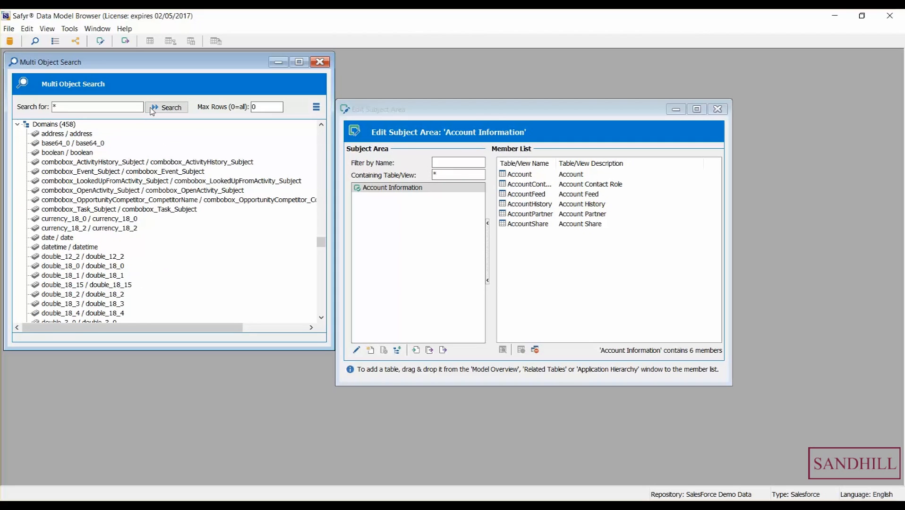
Find the Case table in the search results and open its detailed object information.
{"action": "left_click_drag", "start_coordinate": [324, 243], "coordinate": [324, 124]}
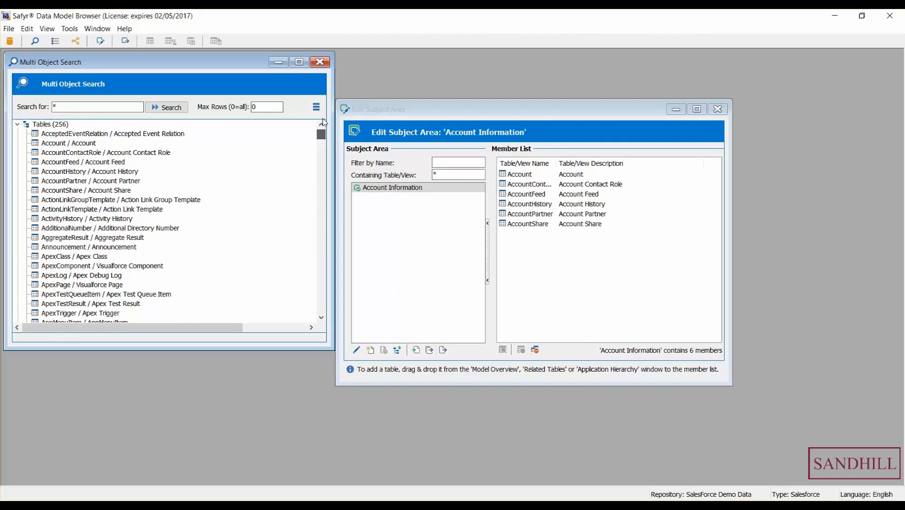
{"action": "left_click", "coordinate": [323, 290]}
{"action": "left_click", "coordinate": [323, 290]}
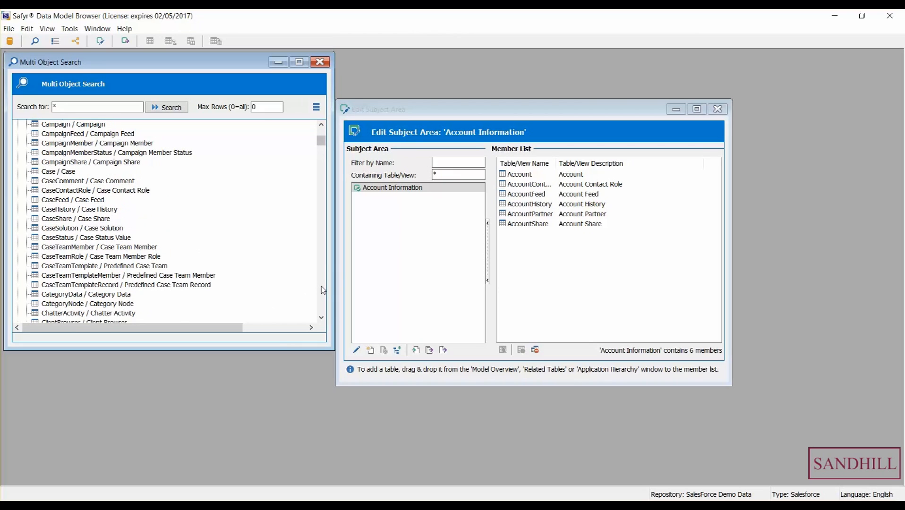
{"action": "left_click", "coordinate": [56, 173]}
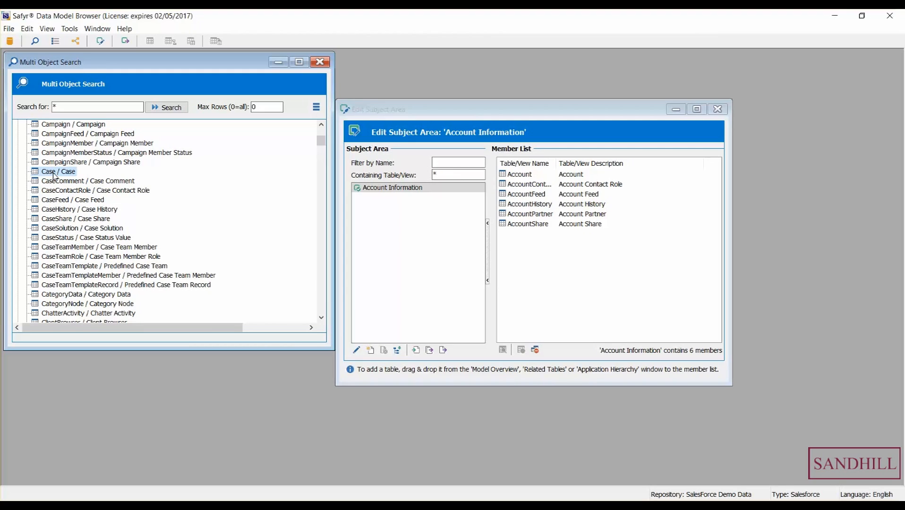
{"action": "right_click", "coordinate": [55, 176]}
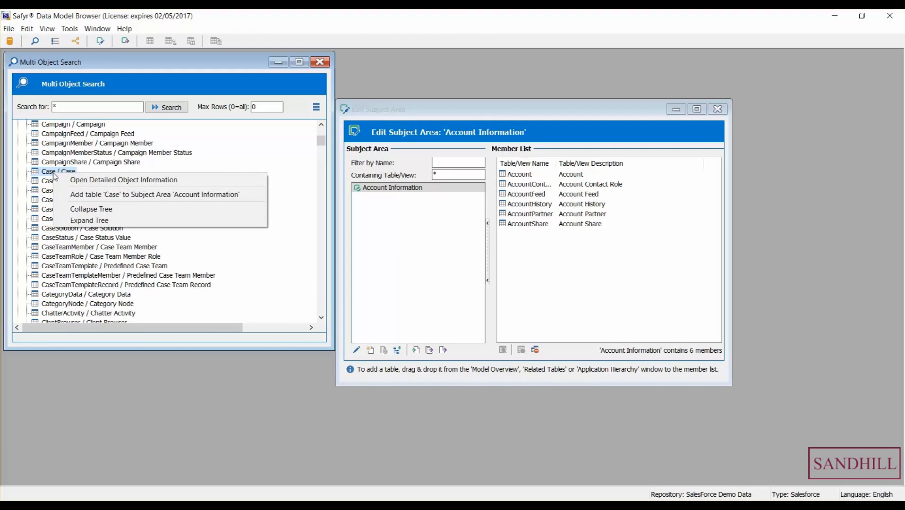
{"action": "left_click", "coordinate": [136, 183]}
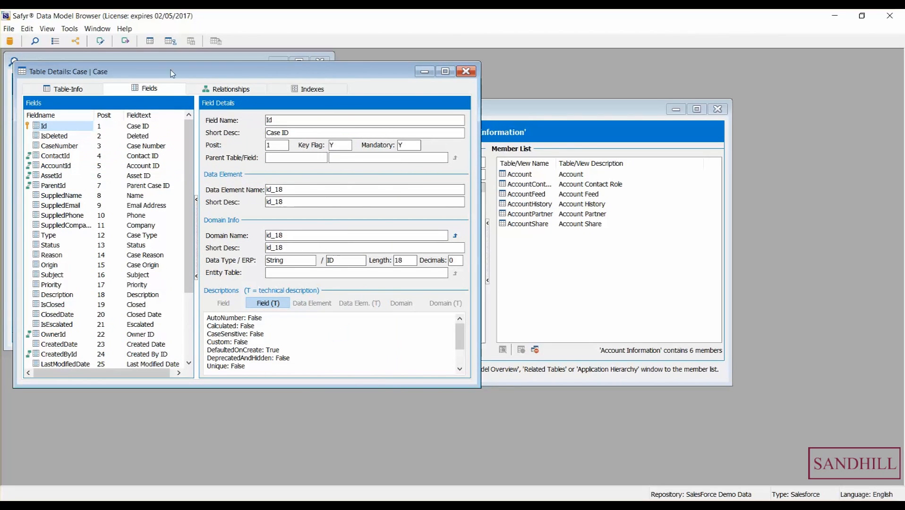
Review the Case table's relationships from ContactId to CreatedById, widening the relationship name column, and close the details window.
{"action": "left_click", "coordinate": [234, 92]}
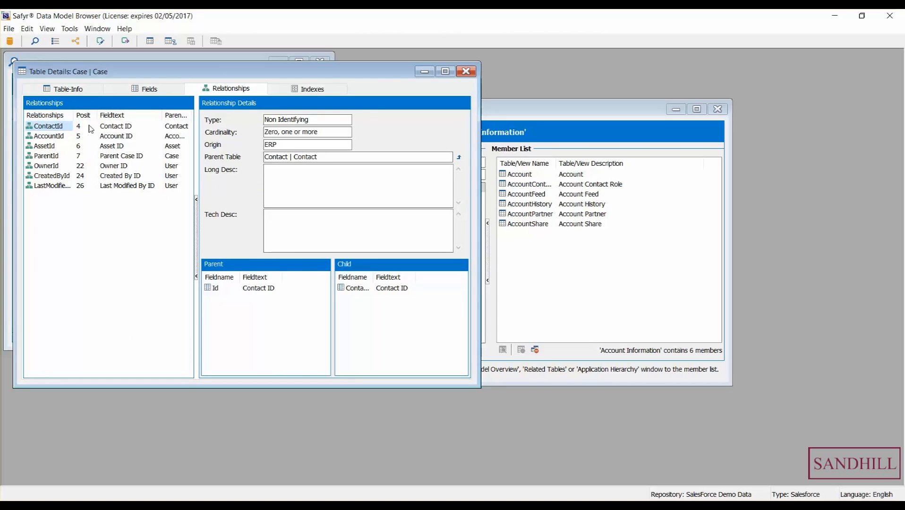
{"action": "left_click_drag", "start_coordinate": [74, 115], "coordinate": [102, 115]}
{"action": "left_click", "coordinate": [64, 137]}
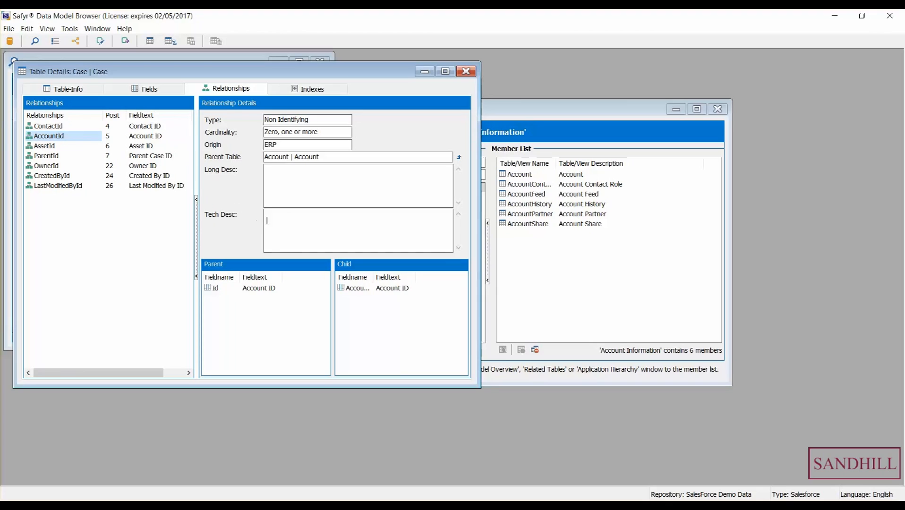
{"action": "left_click", "coordinate": [26, 130]}
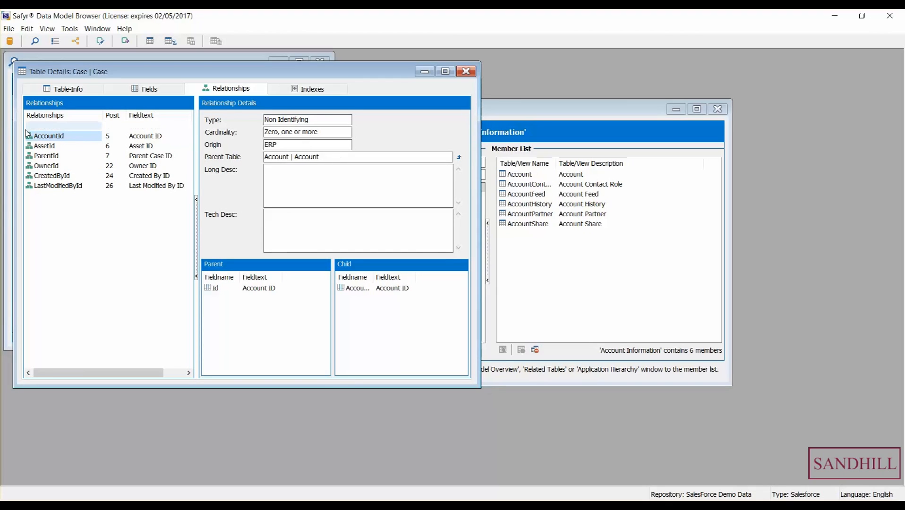
{"action": "left_click", "coordinate": [81, 147]}
{"action": "left_click", "coordinate": [79, 157]}
{"action": "left_click", "coordinate": [79, 166]}
{"action": "left_click", "coordinate": [81, 176]}
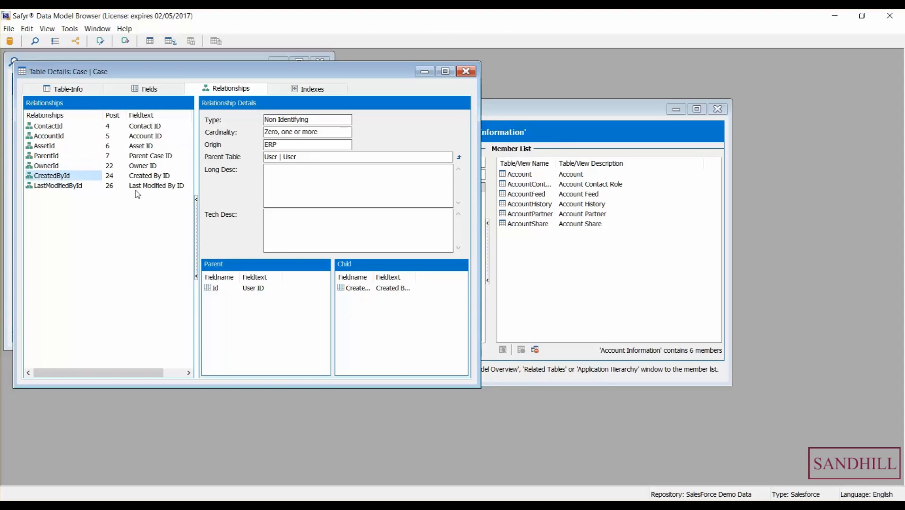
{"action": "left_click", "coordinate": [465, 71]}
Search all object types for Case.
{"action": "left_click_drag", "start_coordinate": [64, 107], "coordinate": [52, 107]}
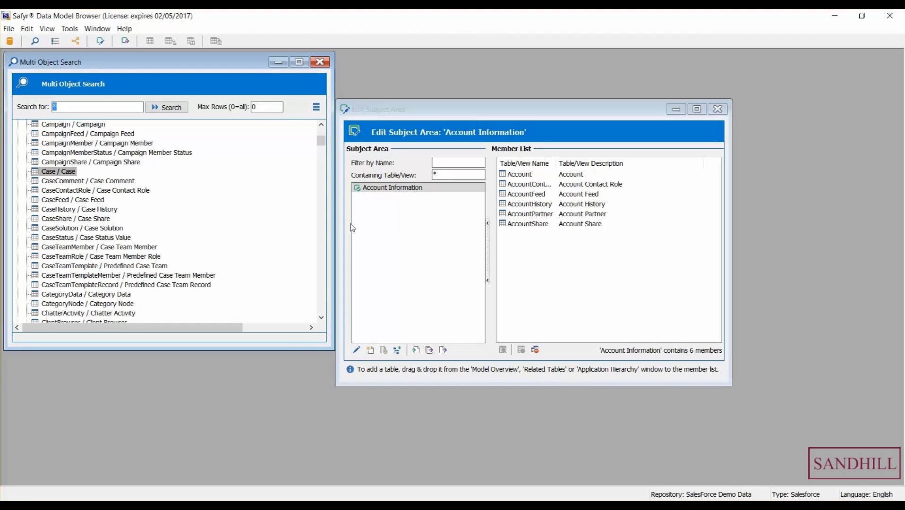
{"action": "type", "text": "Case"}
{"action": "key", "text": "Return"}
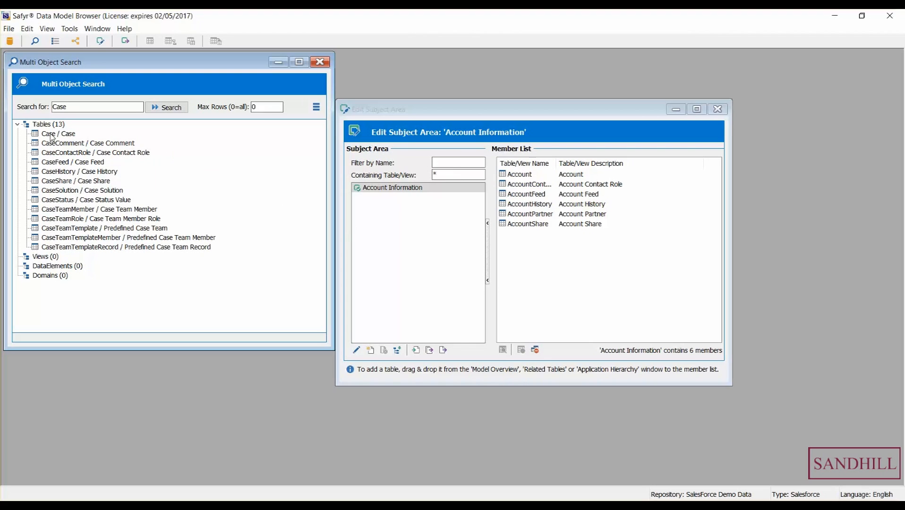
Create a new subject area named Case Information.
{"action": "left_click", "coordinate": [371, 350]}
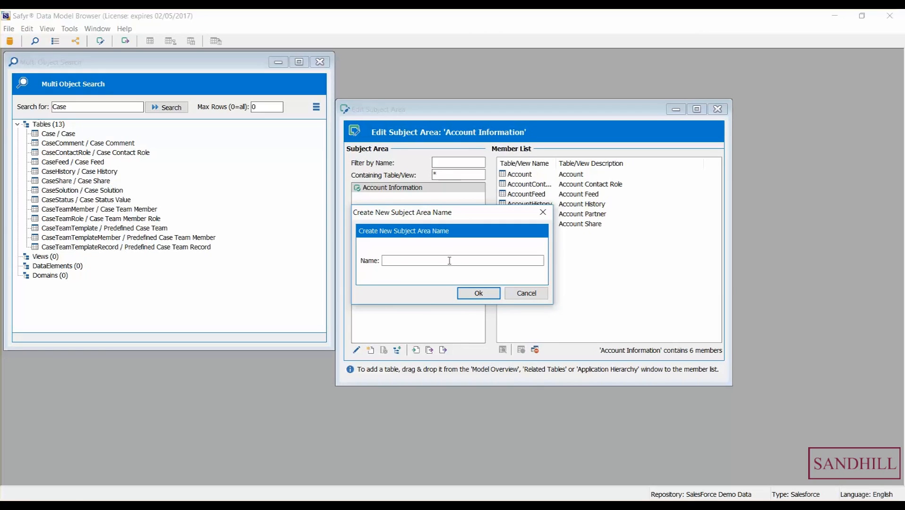
{"action": "type", "text": "Case Information"}
{"action": "left_click", "coordinate": [477, 294]}
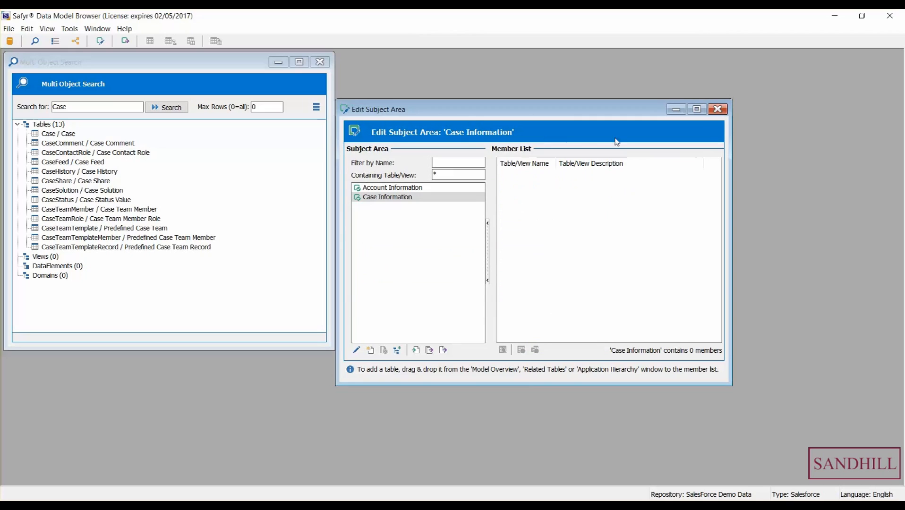
Add the Case, CaseComment, CaseContactRole, CaseHistory, CaseSolution and CaseStatus tables to the Case Information subject area.
{"action": "left_click", "coordinate": [71, 134]}
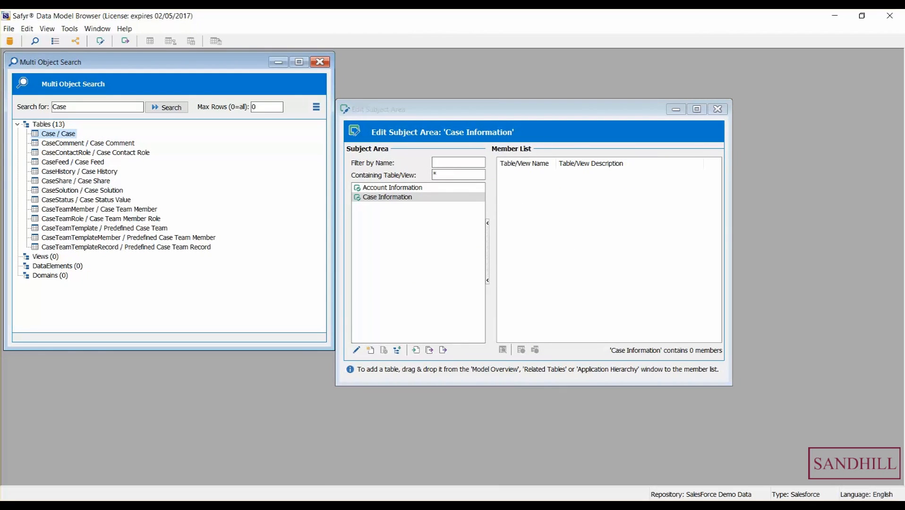
{"action": "left_click", "coordinate": [60, 144], "text": "ctrl"}
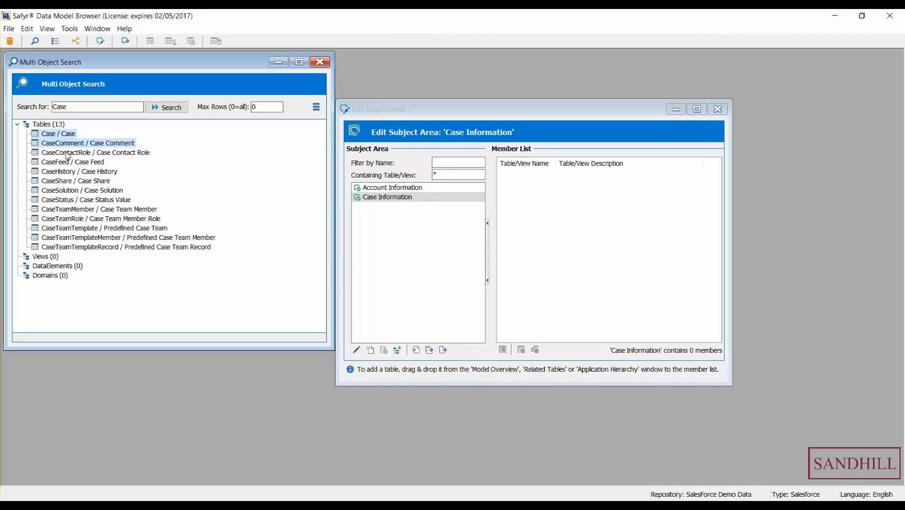
{"action": "left_click", "coordinate": [67, 153], "text": "ctrl"}
{"action": "left_click", "coordinate": [71, 172], "text": "ctrl"}
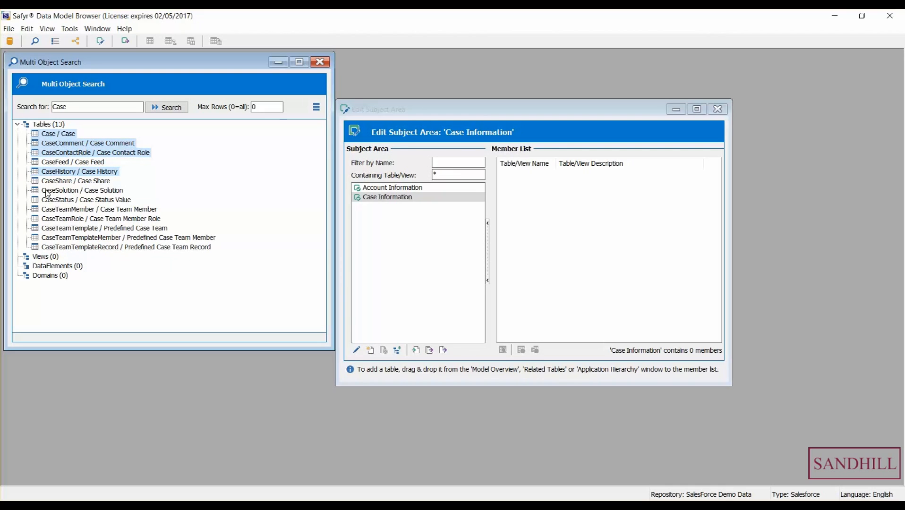
{"action": "left_click", "coordinate": [57, 191], "text": "ctrl"}
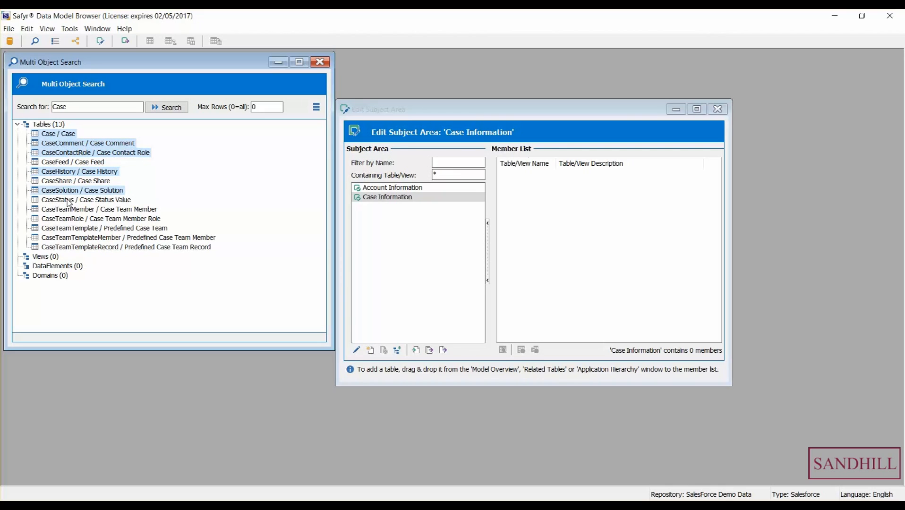
{"action": "left_click", "coordinate": [70, 200], "text": "ctrl"}
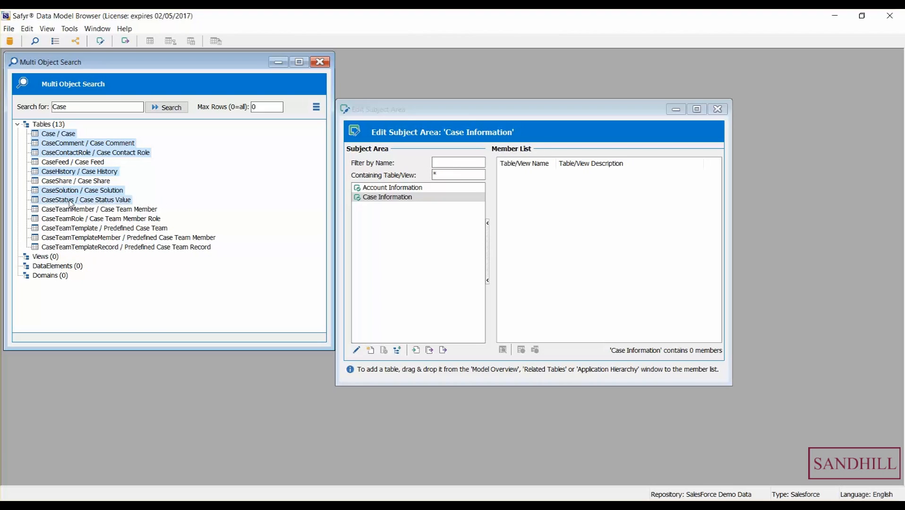
{"action": "right_click", "coordinate": [70, 150]}
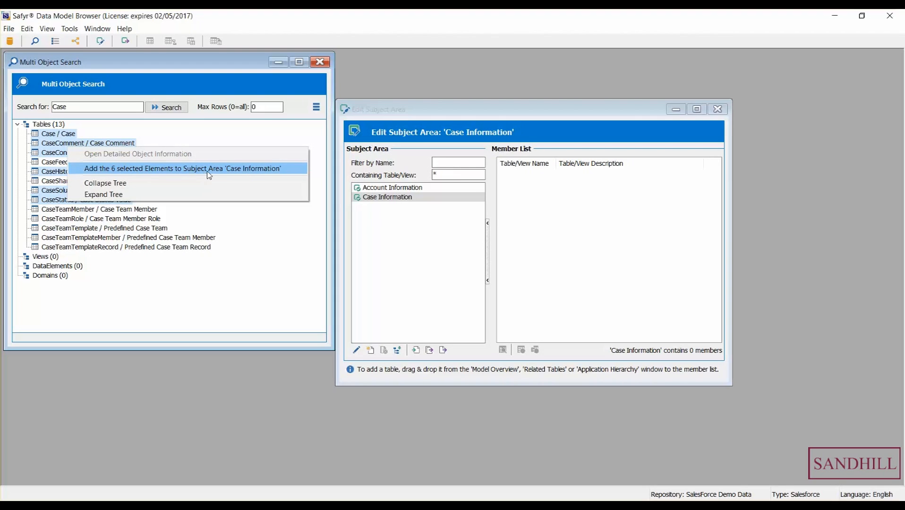
{"action": "left_click", "coordinate": [253, 171]}
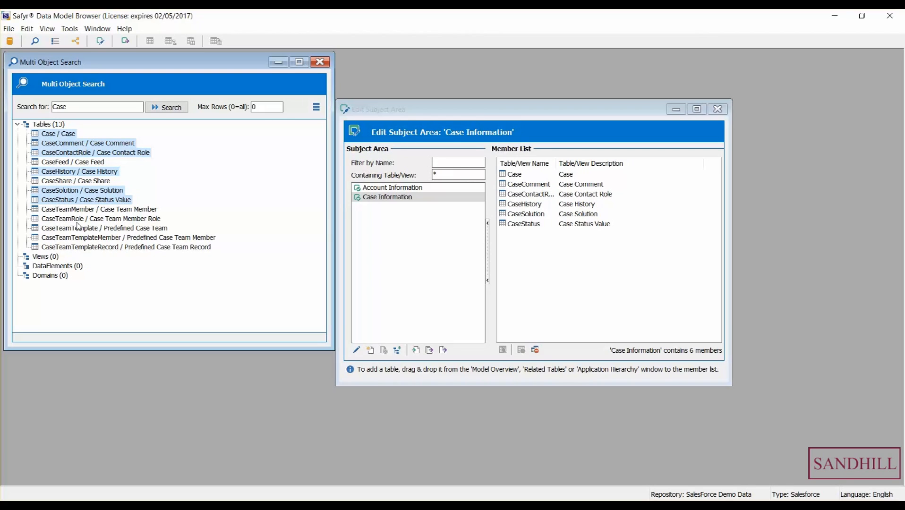
Close the object search, compare the member lists of Account Information and Case Information, and close the subject area editor.
{"action": "left_click", "coordinate": [320, 63]}
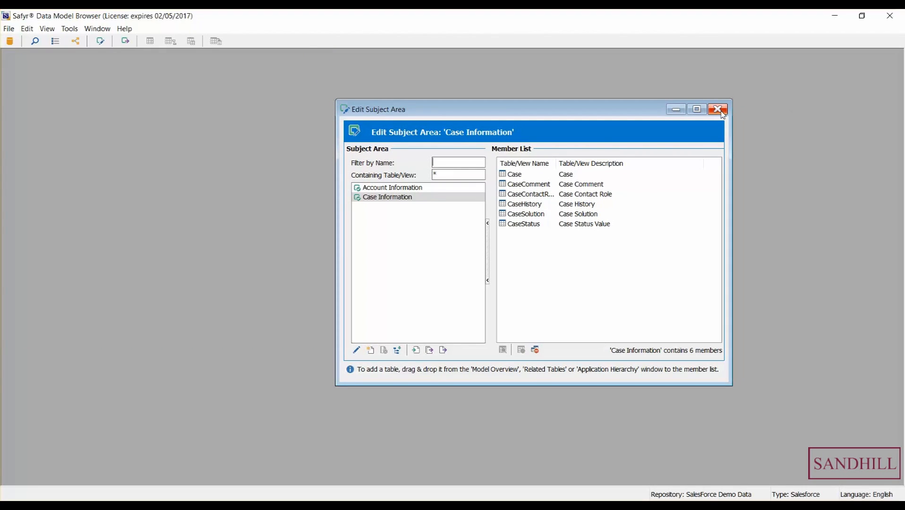
{"action": "left_click", "coordinate": [444, 189]}
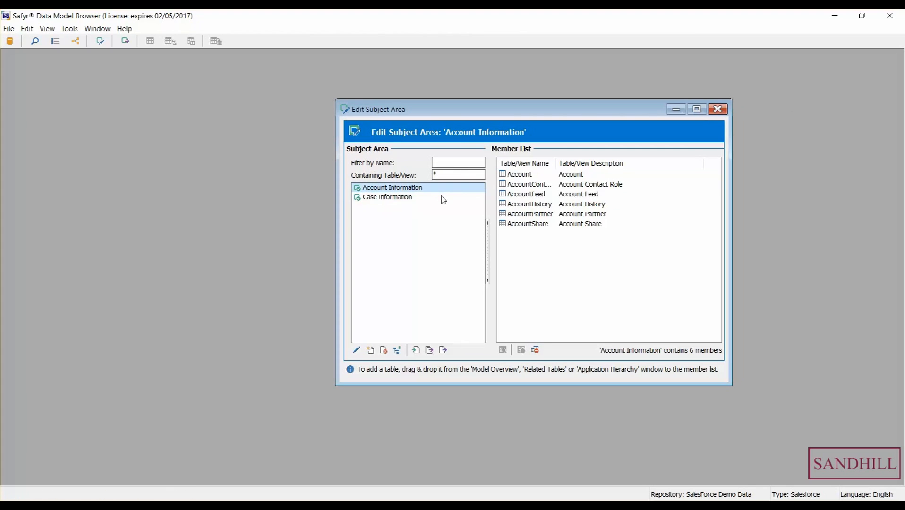
{"action": "left_click", "coordinate": [444, 197]}
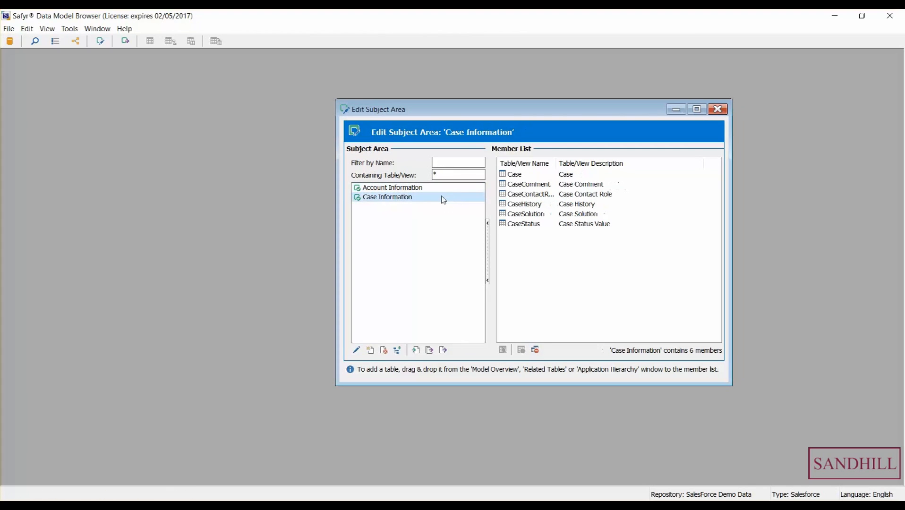
{"action": "left_click", "coordinate": [718, 110]}
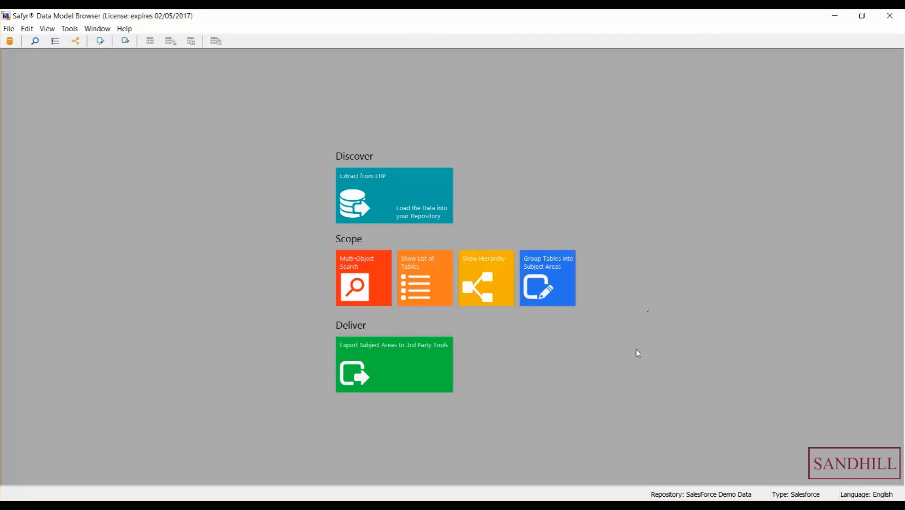
{"action": "left_click", "coordinate": [564, 280]}
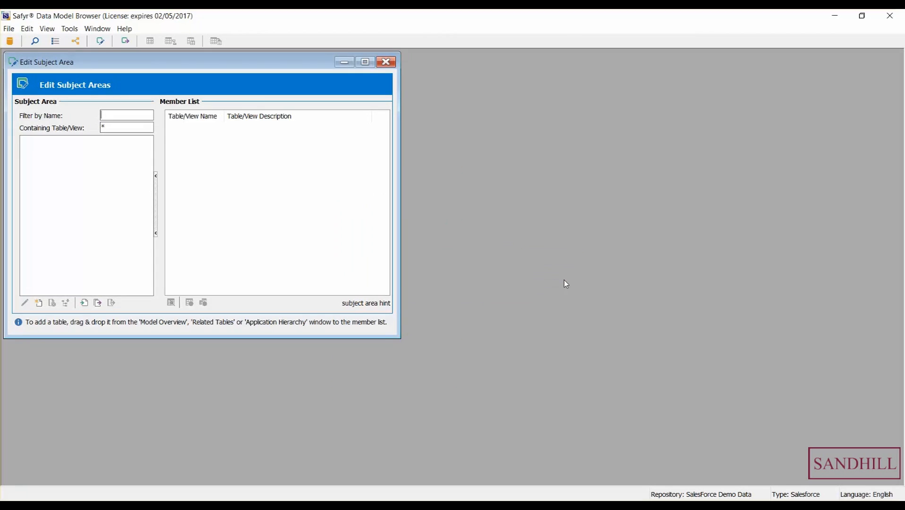
{"action": "left_click", "coordinate": [385, 62]}
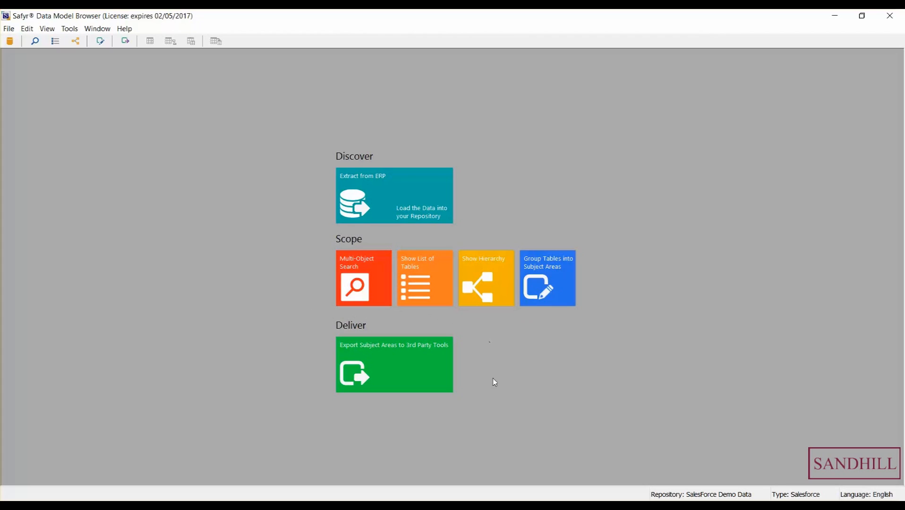
Start a subject area export to third-party tools and include Case Information alongside Account Information.
{"action": "left_click", "coordinate": [423, 366]}
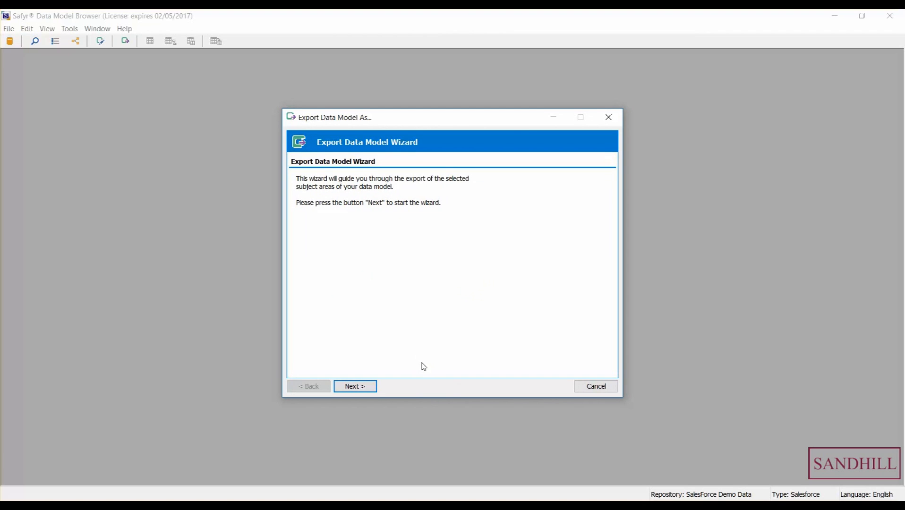
{"action": "left_click", "coordinate": [359, 388]}
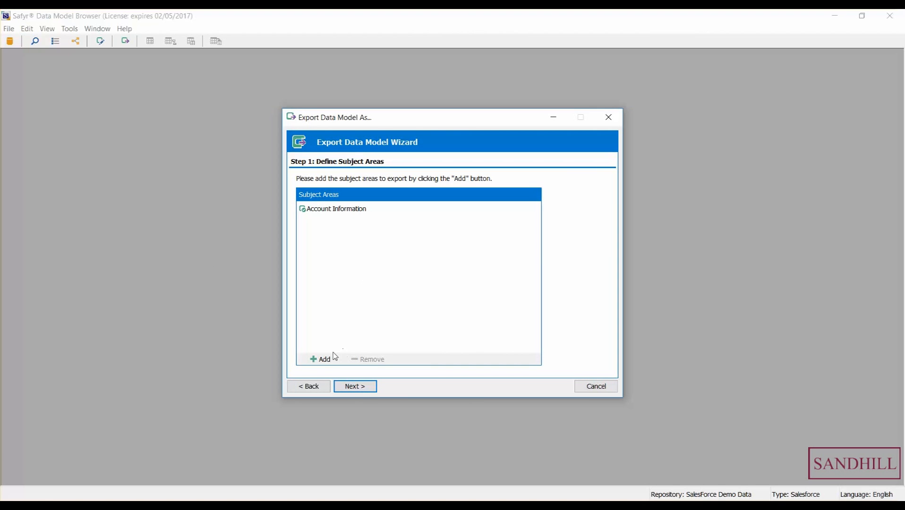
{"action": "left_click", "coordinate": [322, 210]}
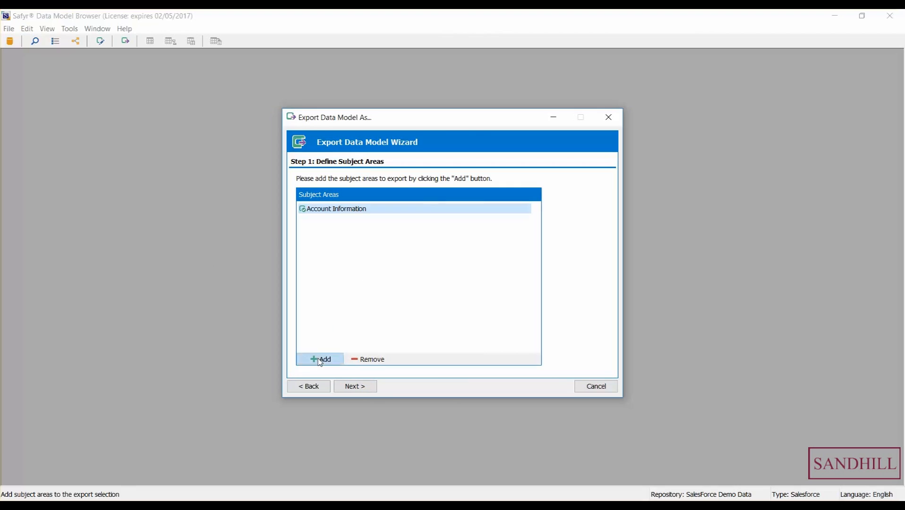
{"action": "left_click", "coordinate": [320, 360]}
{"action": "left_click", "coordinate": [501, 233]}
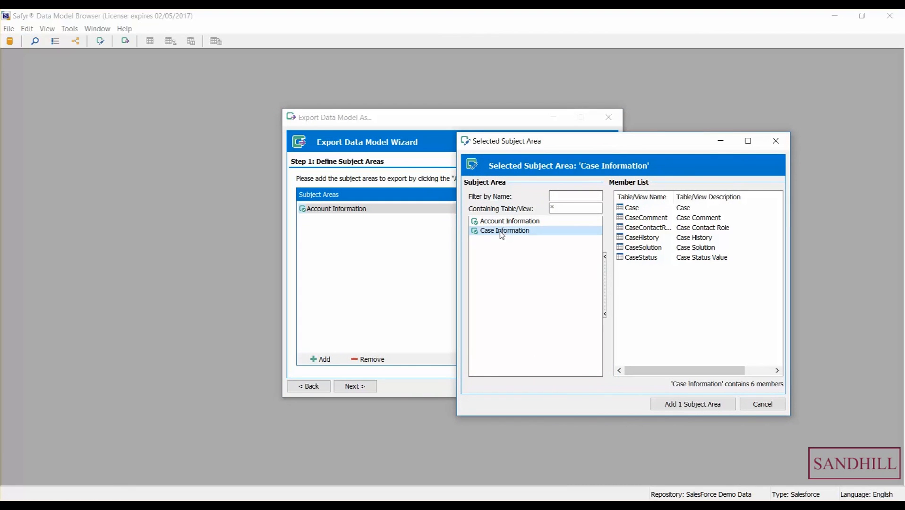
{"action": "left_click", "coordinate": [685, 405]}
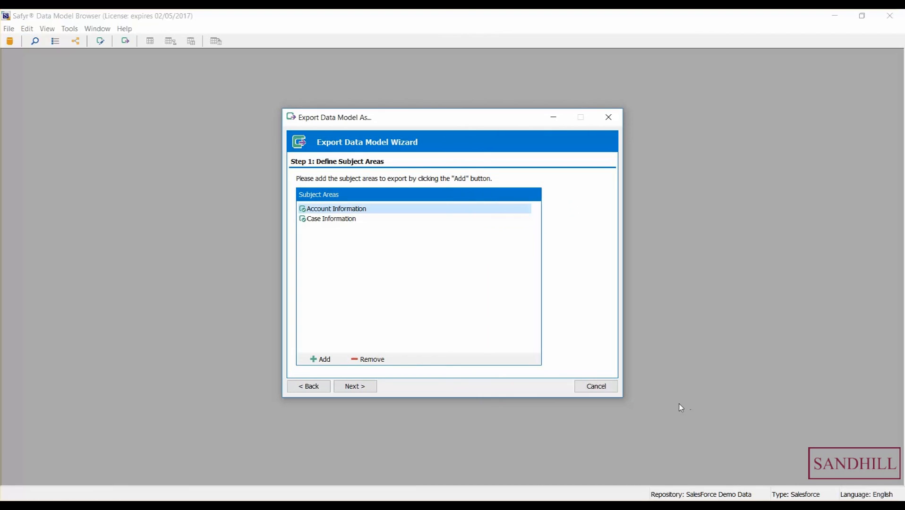
{"action": "left_click", "coordinate": [342, 220]}
{"action": "left_click", "coordinate": [341, 209]}
{"action": "left_click", "coordinate": [340, 220]}
{"action": "left_click", "coordinate": [367, 357]}
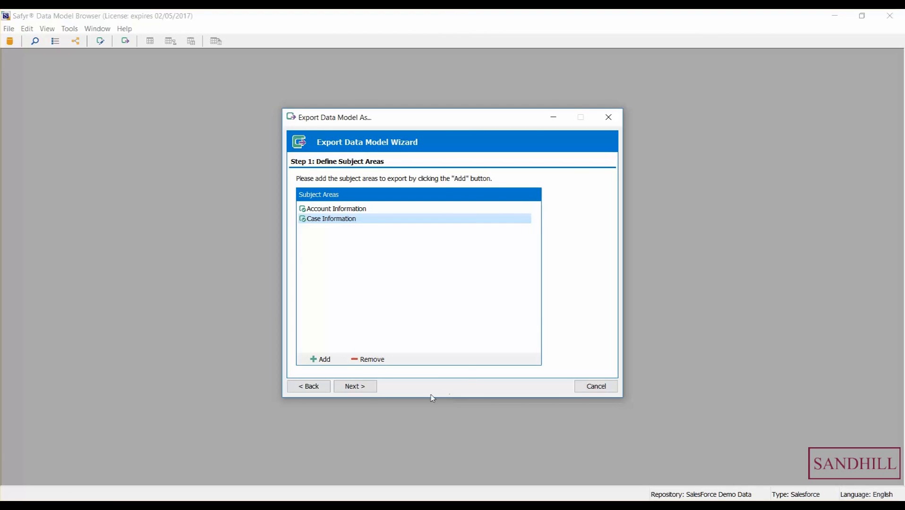
Name the ERwin export file SalesForce Information.erwin and keep All child relationships as the child relationship type.
{"action": "left_click", "coordinate": [365, 389]}
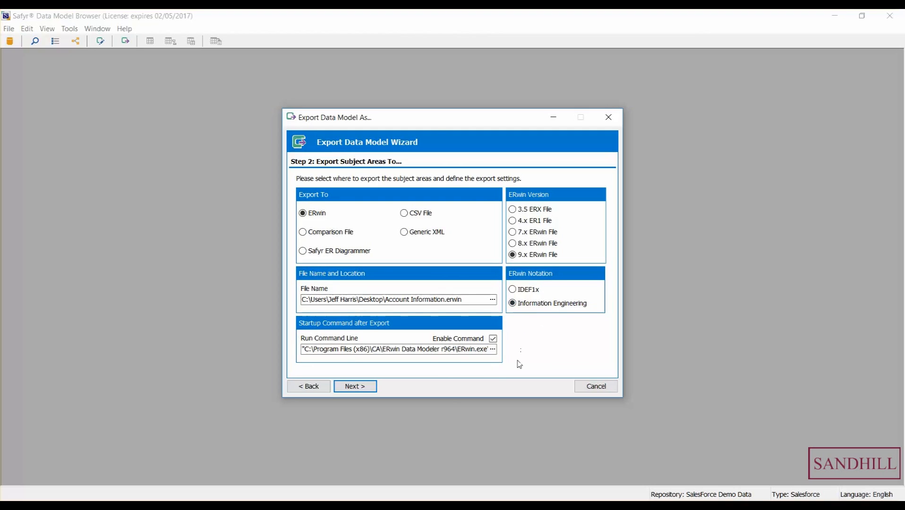
{"action": "left_click", "coordinate": [387, 299]}
{"action": "double_click", "coordinate": [386, 299]}
{"action": "type", "text": "SalesFor"}
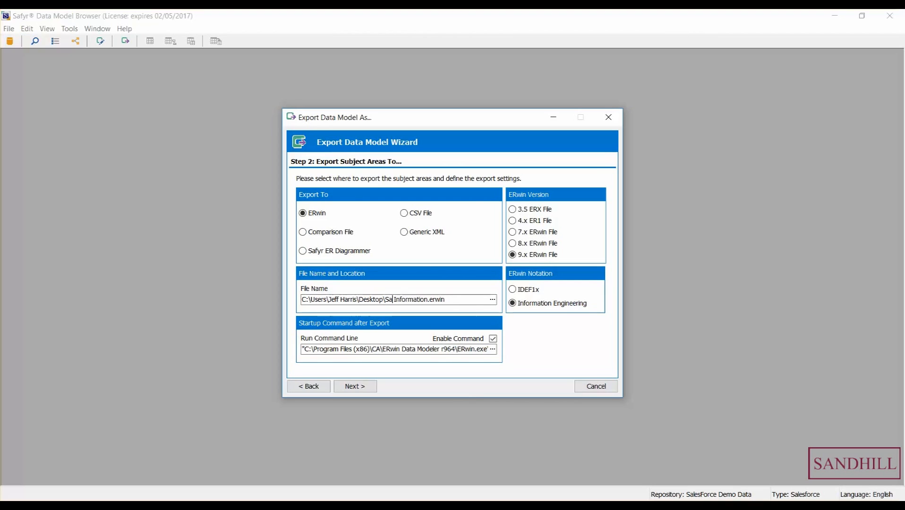
{"action": "type", "text": "ce"}
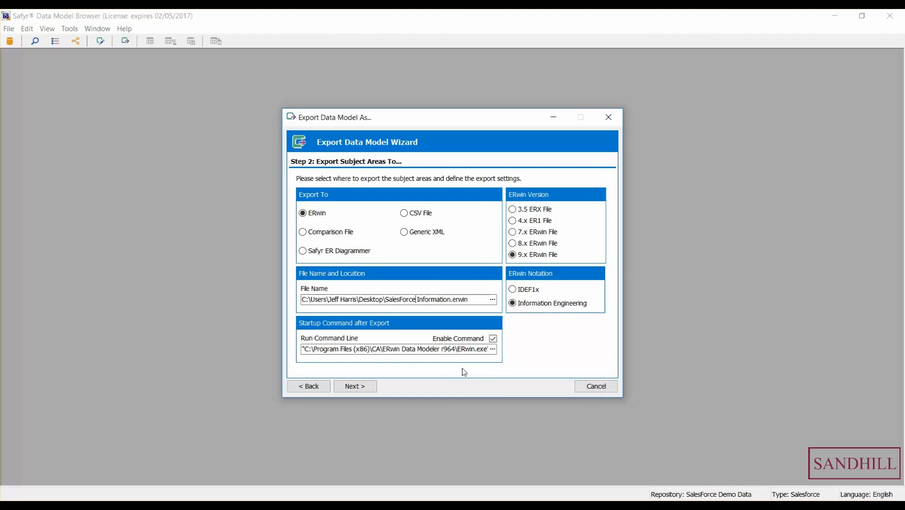
{"action": "left_click", "coordinate": [361, 388]}
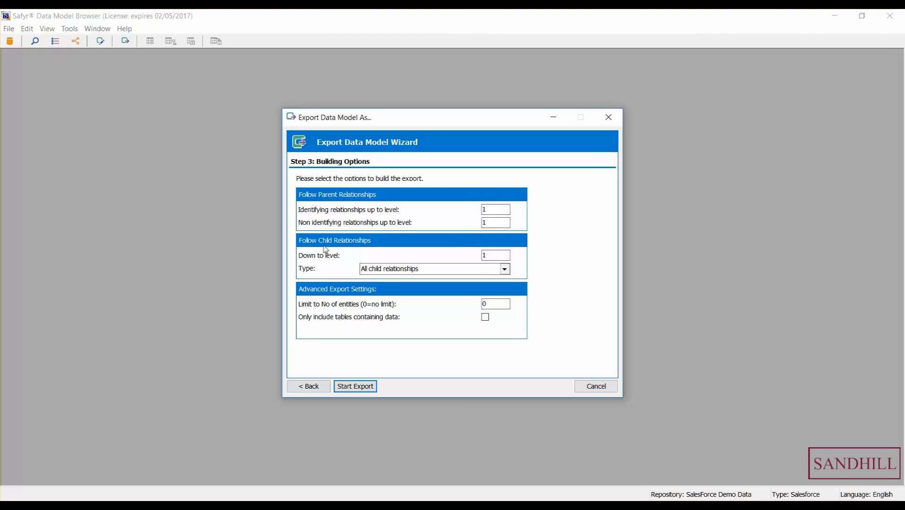
{"action": "left_click", "coordinate": [505, 269]}
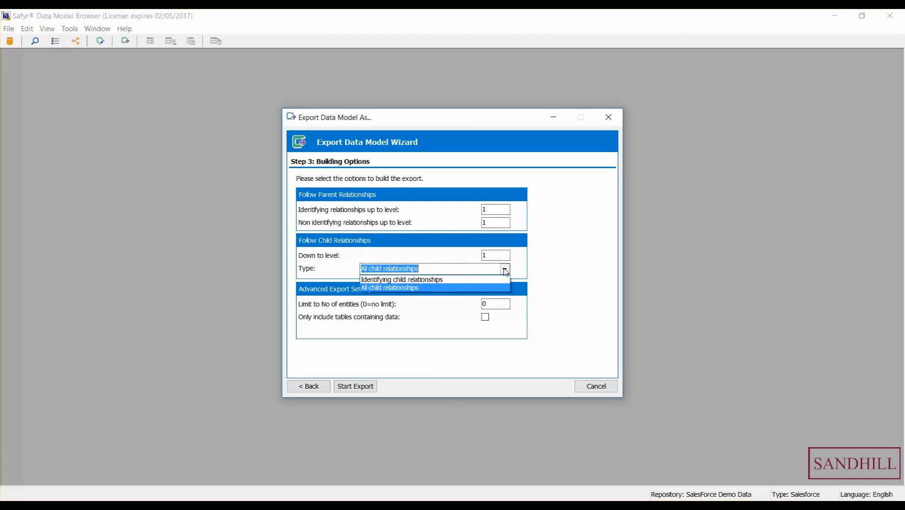
{"action": "left_click", "coordinate": [504, 269]}
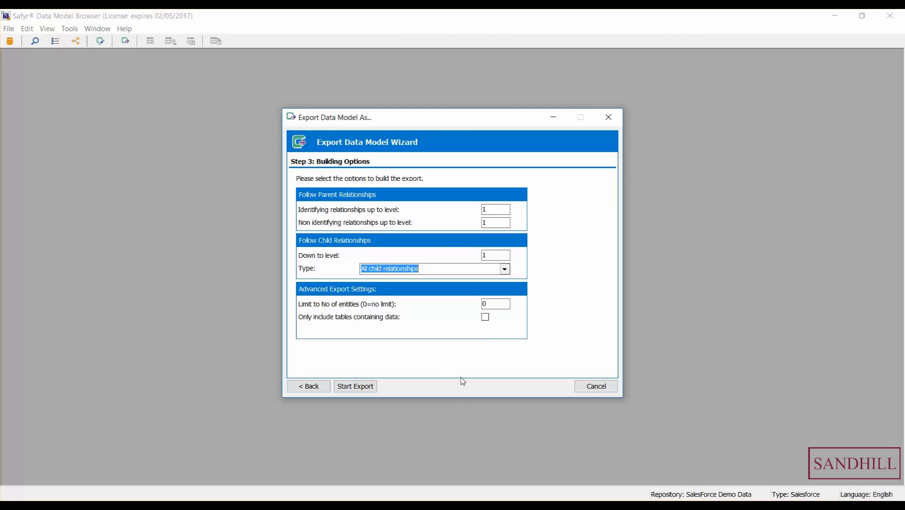
Run the export and open the exported file in ERwin Data Modeler using the local license.
{"action": "left_click", "coordinate": [358, 388]}
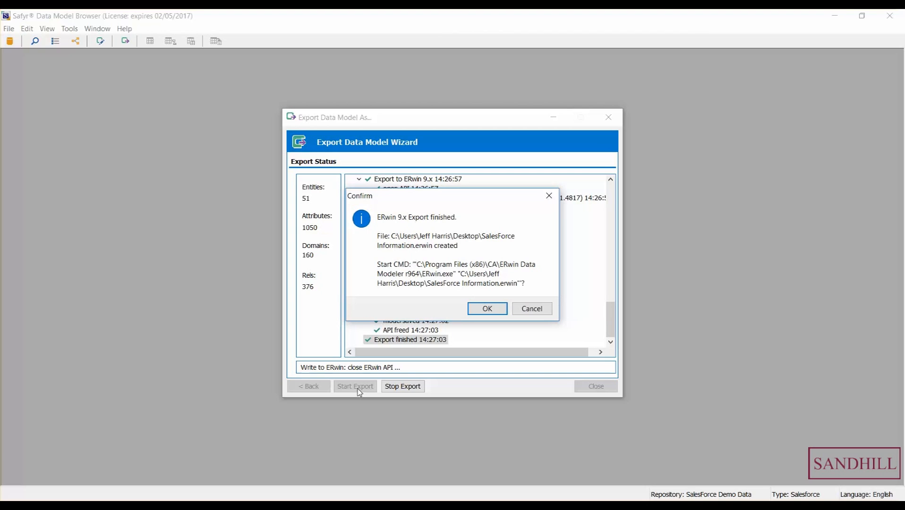
{"action": "left_click", "coordinate": [496, 315]}
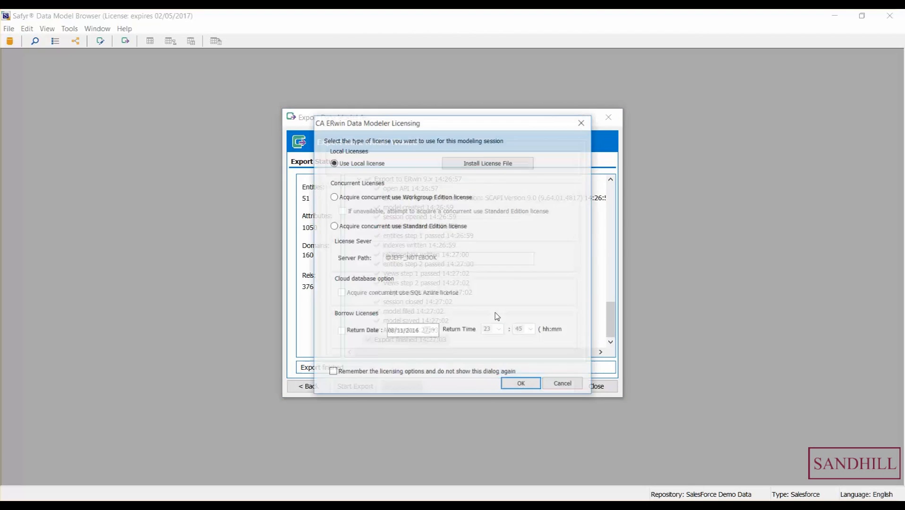
{"action": "left_click", "coordinate": [526, 386]}
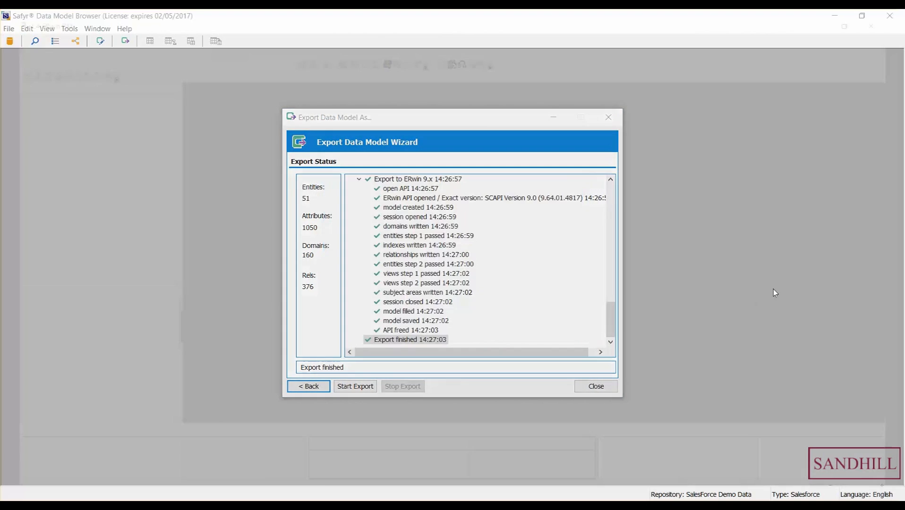